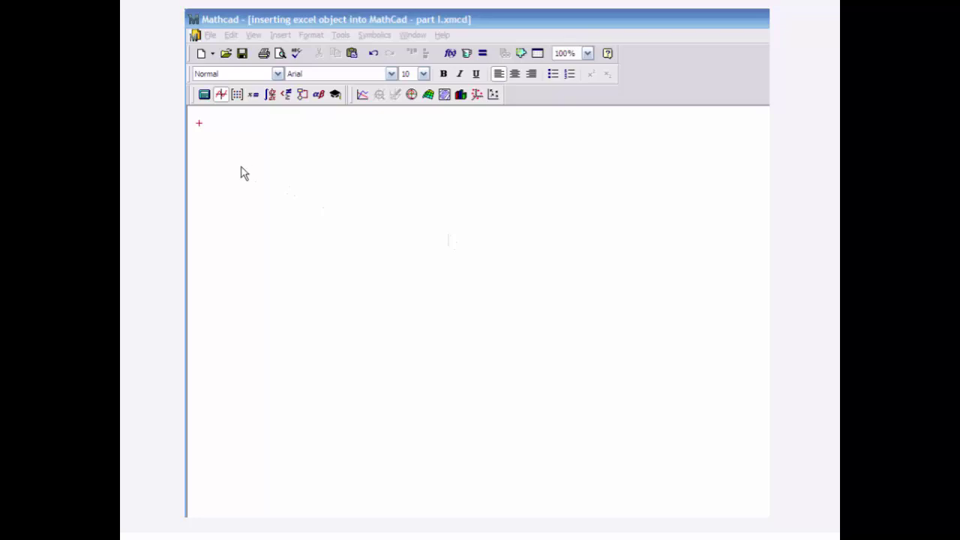
- Start the data1 definition with a 1-row, 5-column matrix placeholder
{"action": "left_click", "coordinate": [206, 136]}
{"action": "type", "text": "data1 :="}
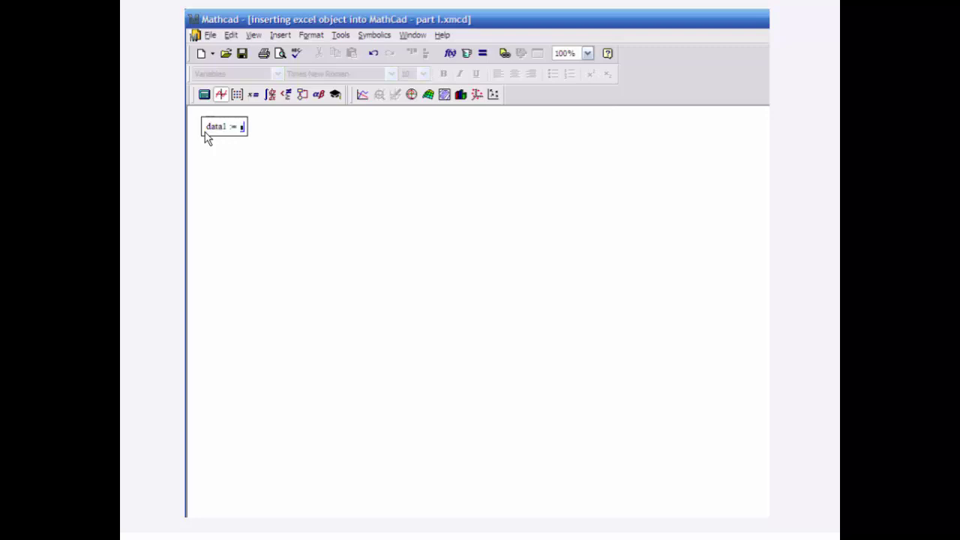
{"action": "left_click", "coordinate": [238, 94]}
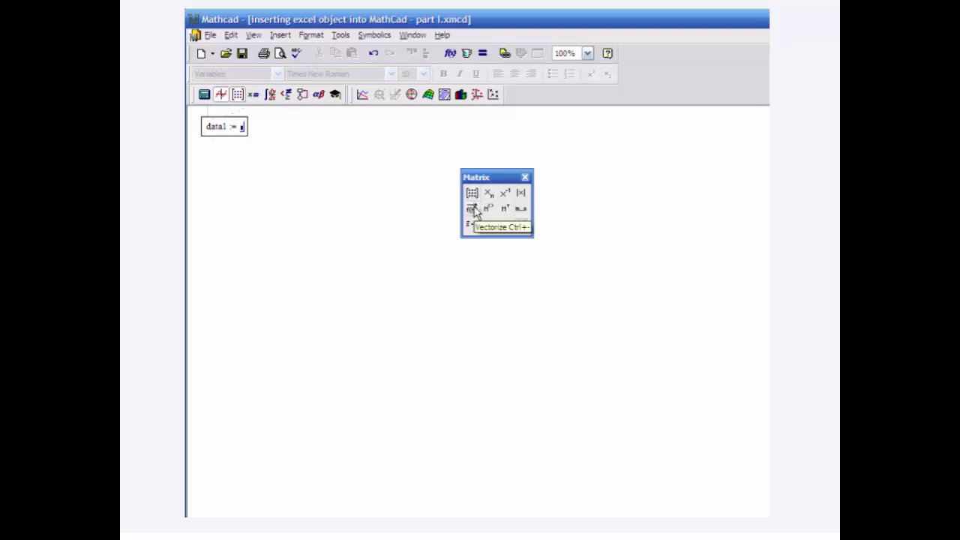
{"action": "key", "text": "ctrl+m"}
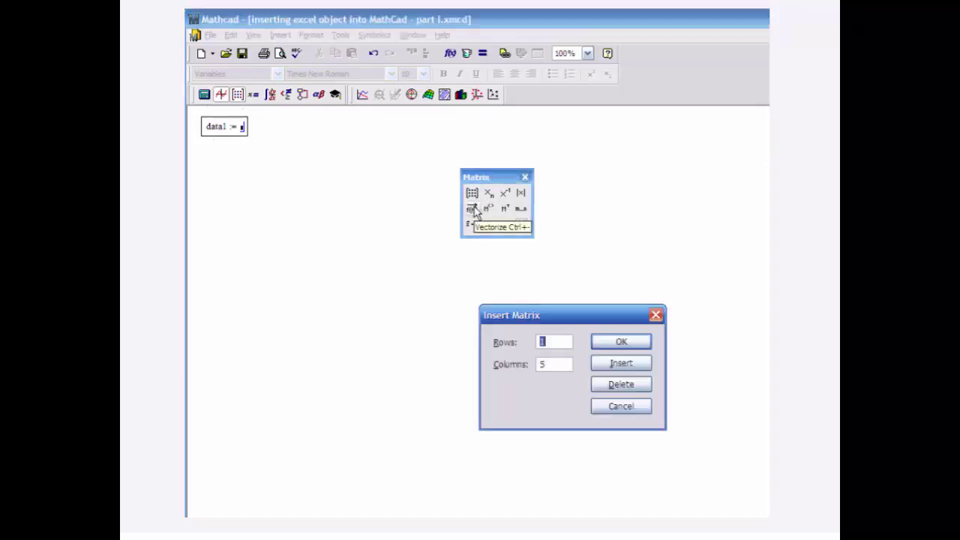
{"action": "left_click", "coordinate": [612, 343]}
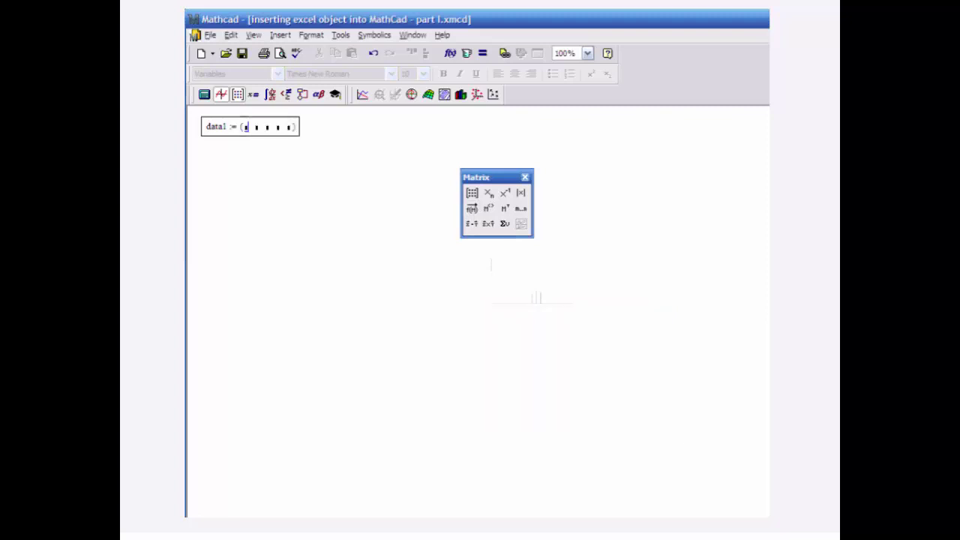
- Fill data1's entries with 1, 4, 8, 12 and 5
{"action": "type", "text": "1"}
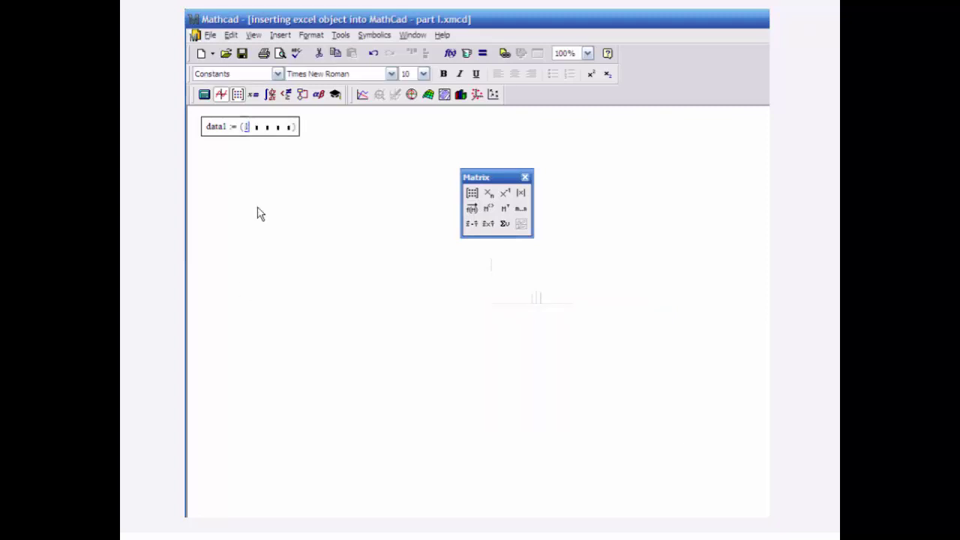
{"action": "key", "text": "Tab"}
{"action": "type", "text": "4"}
{"action": "key", "text": "Tab"}
{"action": "type", "text": "8"}
{"action": "key", "text": "Tab"}
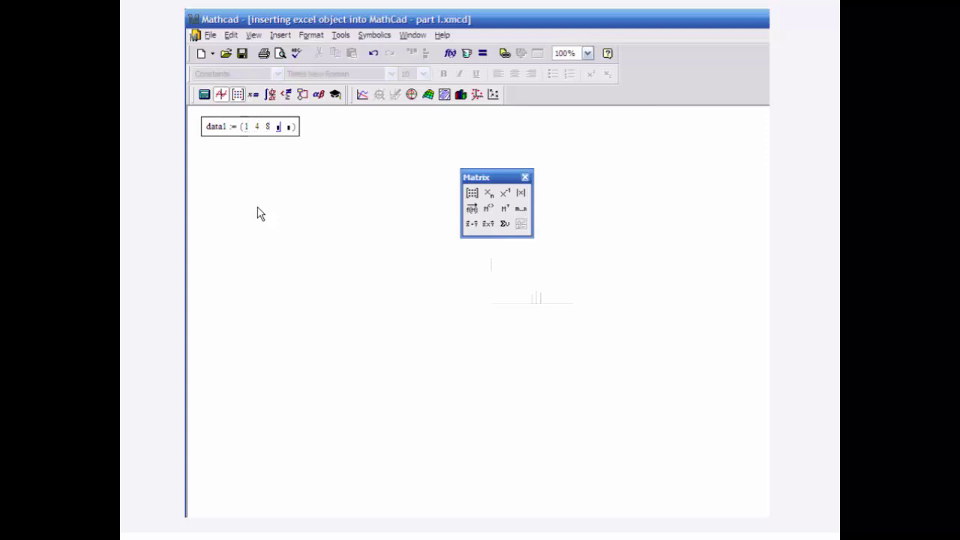
{"action": "type", "text": "12"}
{"action": "key", "text": "Tab"}
{"action": "type", "text": "5"}
{"action": "left_click", "coordinate": [205, 159]}
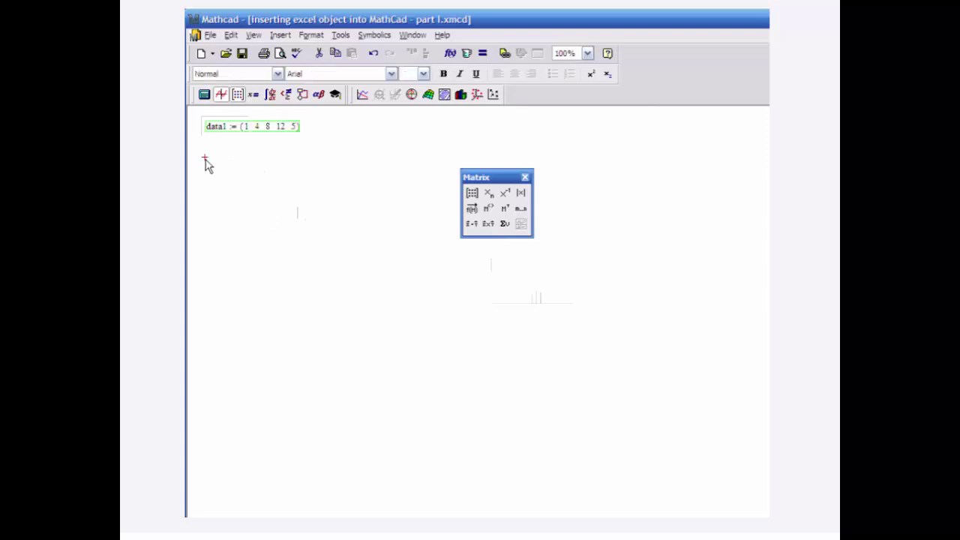
- Create a 1x5 matrix for name1 and enter "bananas" and "pears"
{"action": "type", "text": "name1:"}
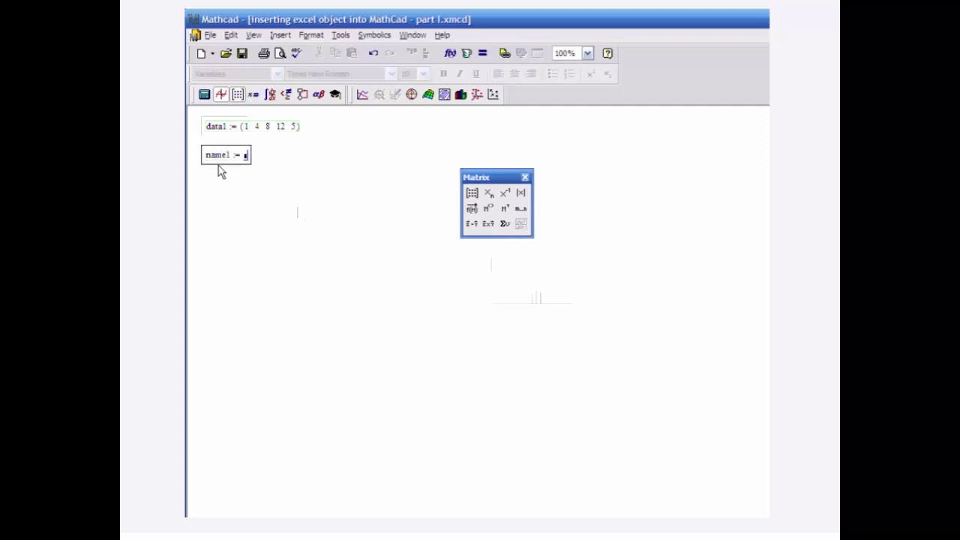
{"action": "key", "text": "ctrl+m"}
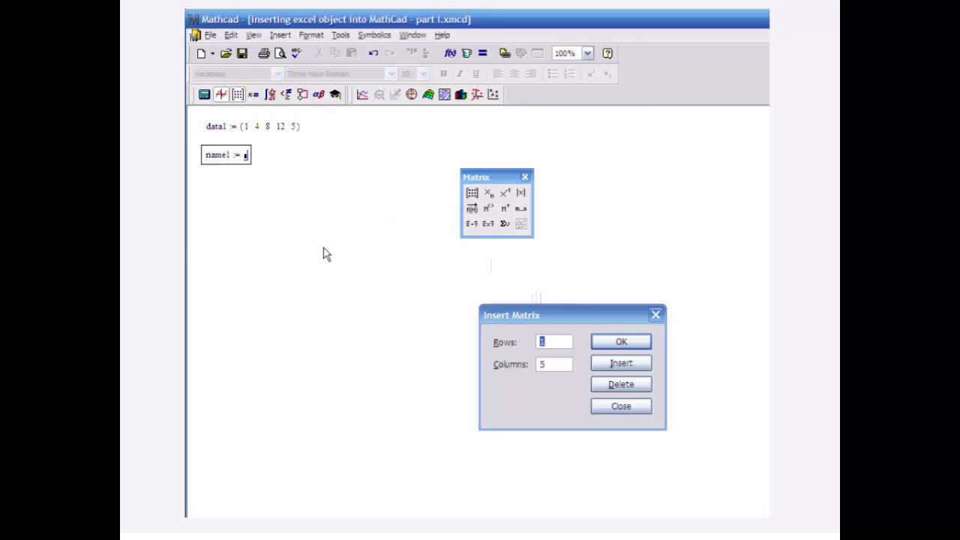
{"action": "key", "text": "Return"}
{"action": "type", "text": "\"banana"}
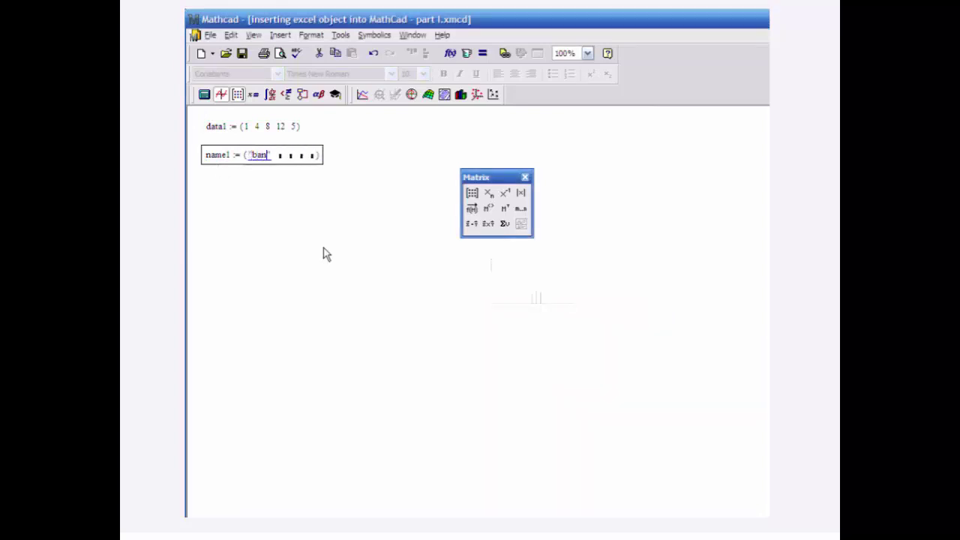
{"action": "type", "text": "s"}
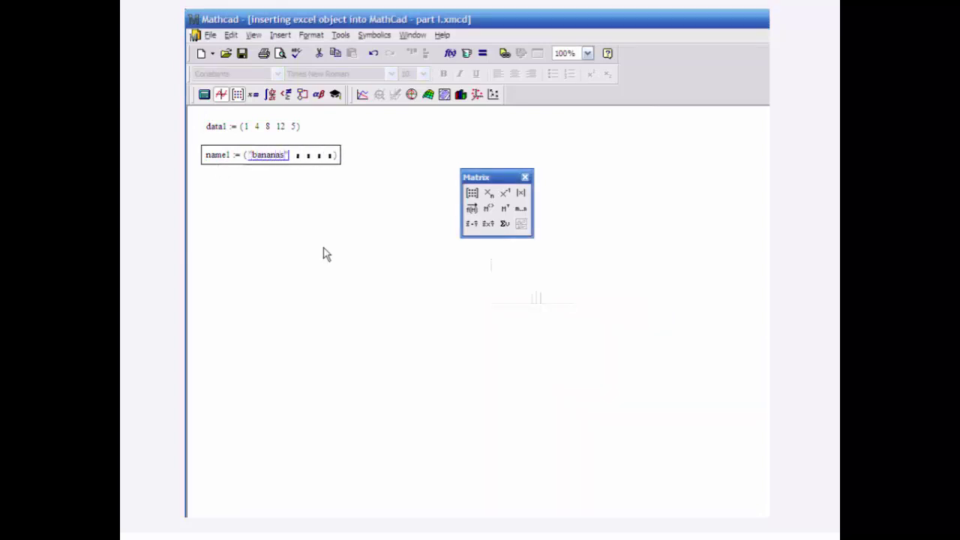
{"action": "key", "text": "Tab"}
{"action": "type", "text": "\"peas"}
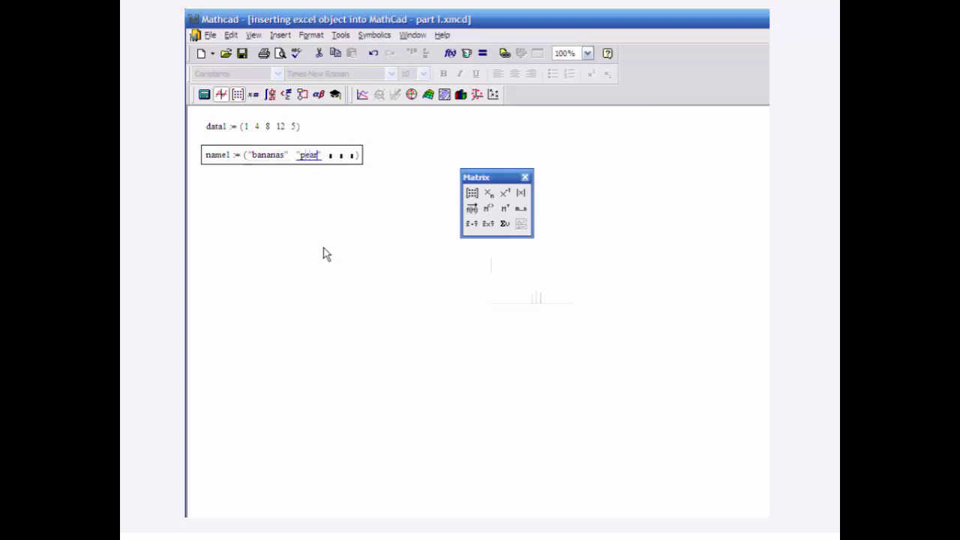
{"action": "type", "text": "s"}
{"action": "key", "text": "Tab"}
- Enter the remaining names "pineaplles", "peahces" and "mangos", fixing a typo along the way
{"action": "type", "text": "\"apl"}
{"action": "key", "text": "BackSpace"}
{"action": "key", "text": "BackSpace"}
{"action": "key", "text": "BackSpace"}
{"action": "key", "text": "BackSpace"}
{"action": "type", "text": "\"pin"}
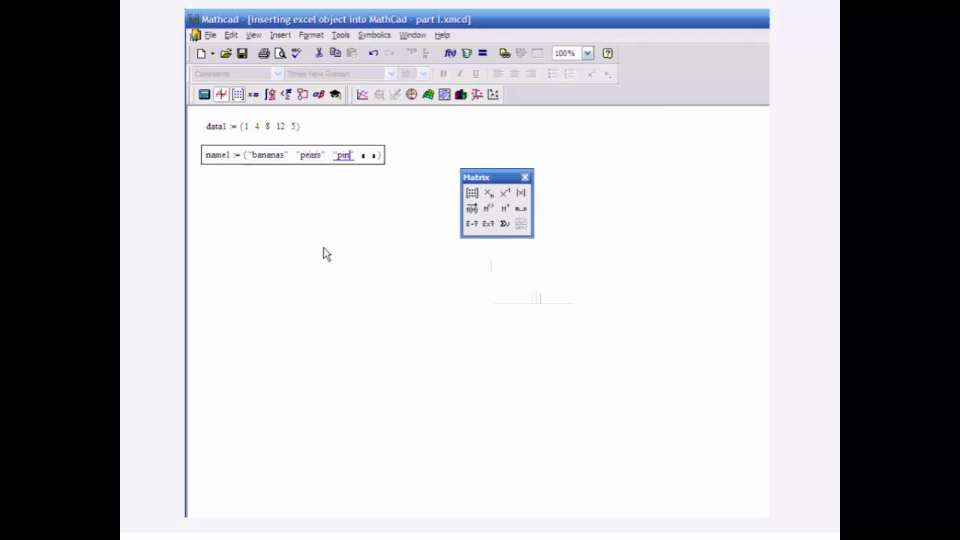
{"action": "type", "text": "eaplles"}
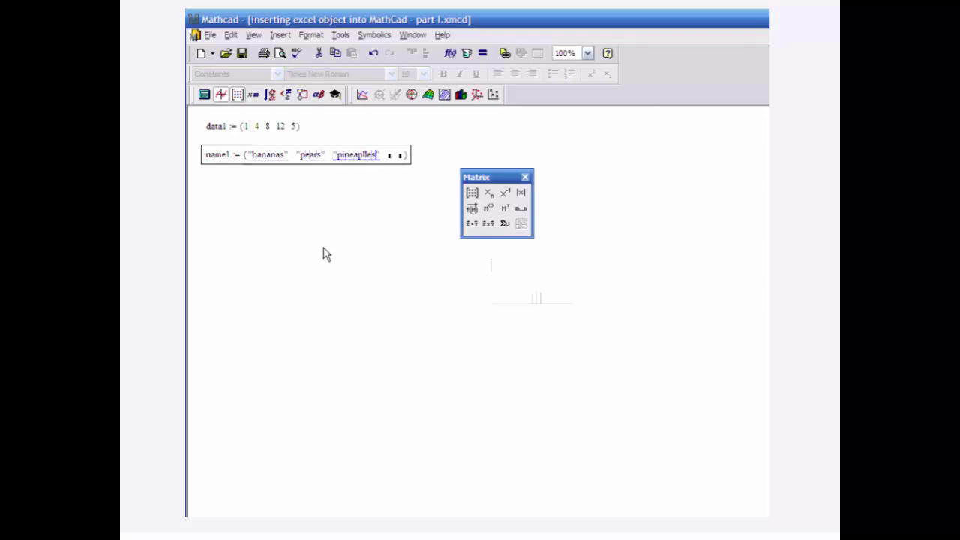
{"action": "key", "text": "Tab"}
{"action": "type", "text": "\"peahces"}
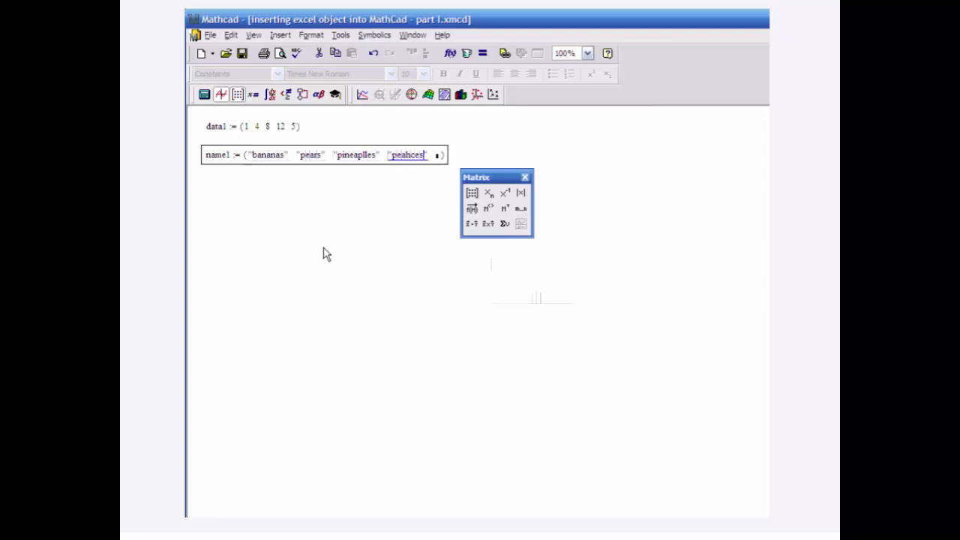
{"action": "key", "text": "Tab"}
{"action": "type", "text": "\"mango"}
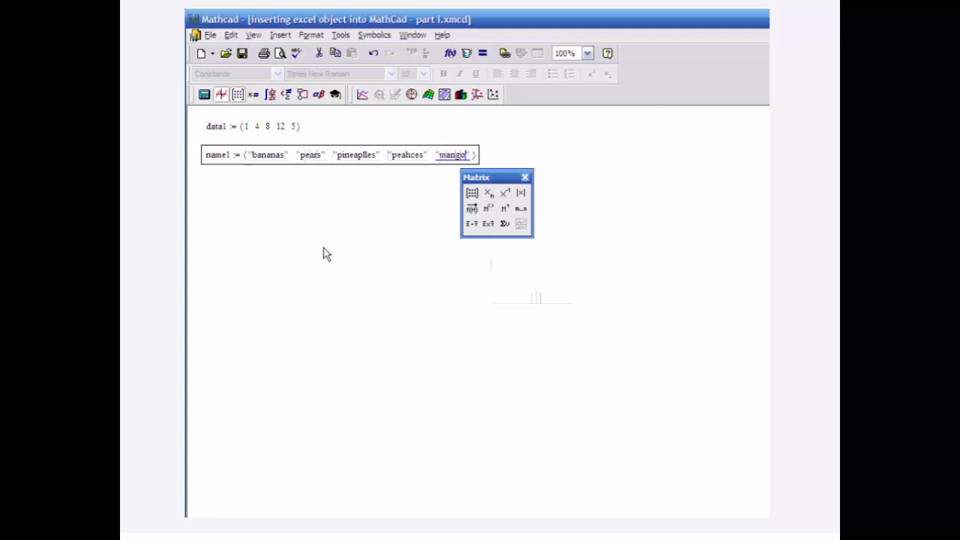
{"action": "type", "text": "s"}
{"action": "left_click", "coordinate": [296, 242]}
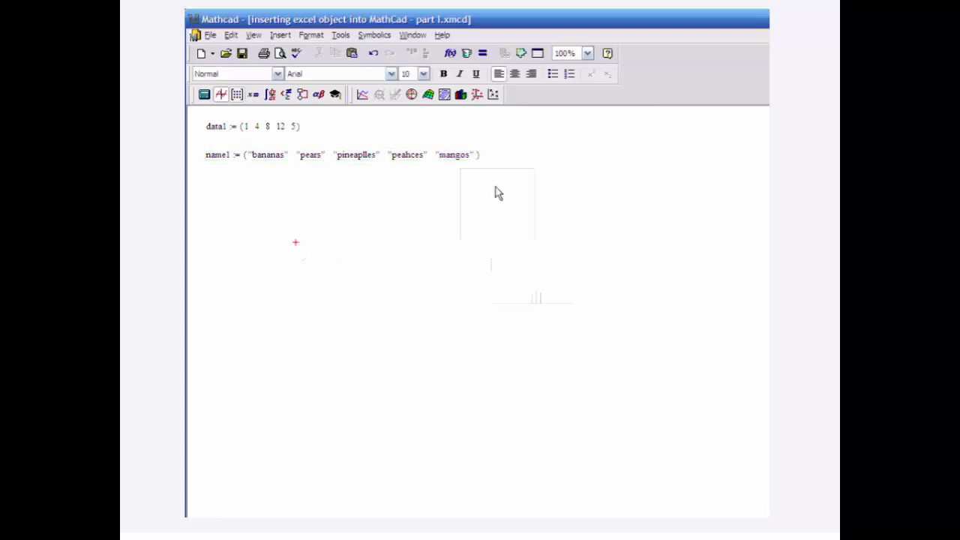
- Below the fruit definitions, insert a Microsoft Excel component as an empty worksheet
{"action": "left_click", "coordinate": [217, 192]}
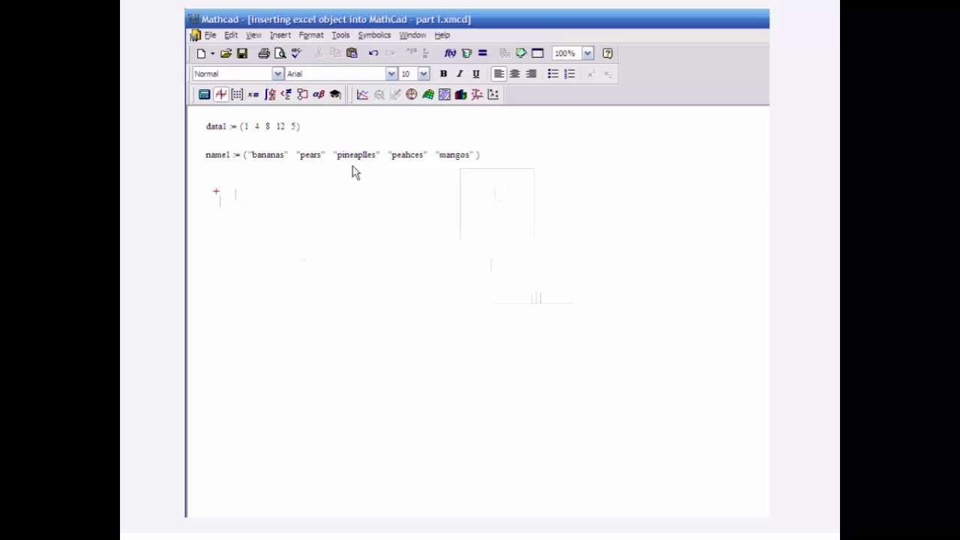
{"action": "left_click", "coordinate": [521, 54]}
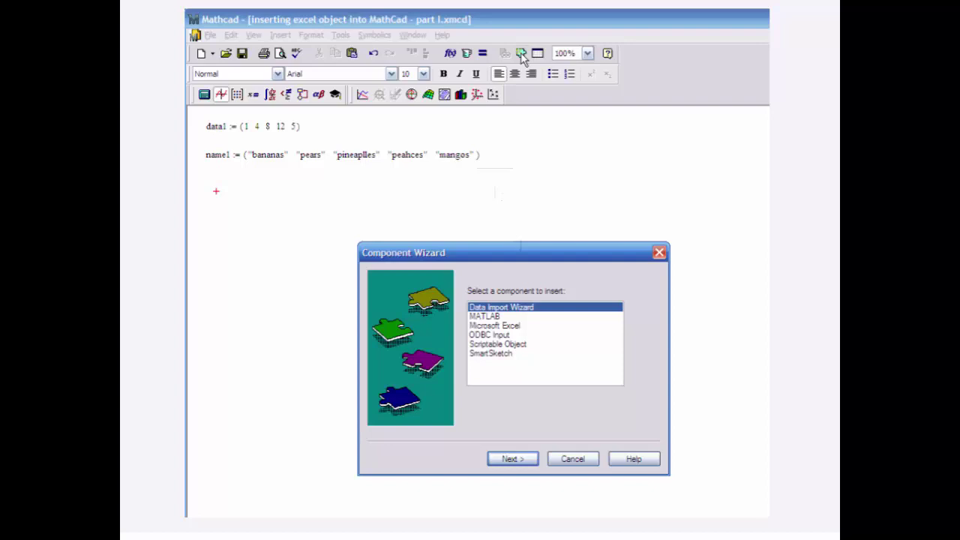
{"action": "left_click", "coordinate": [484, 326]}
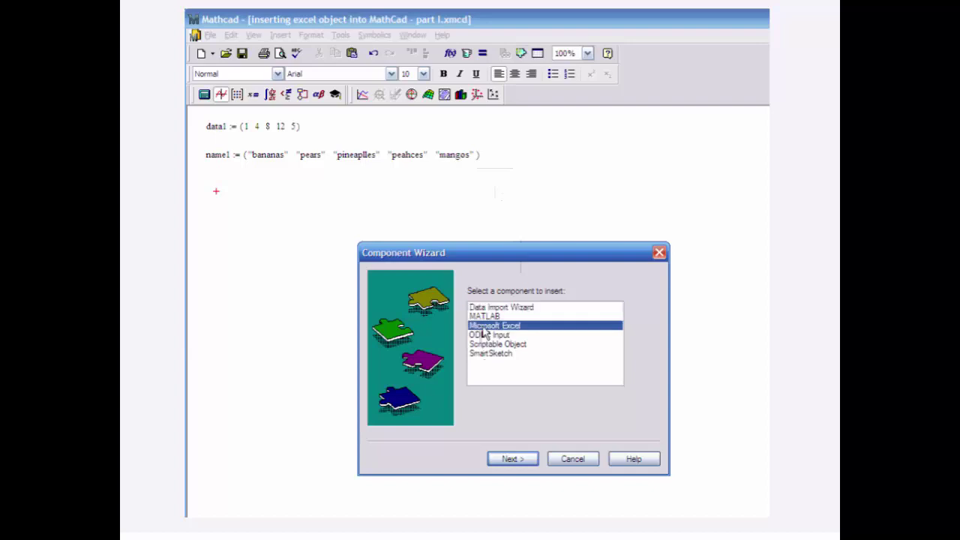
{"action": "left_click", "coordinate": [513, 460]}
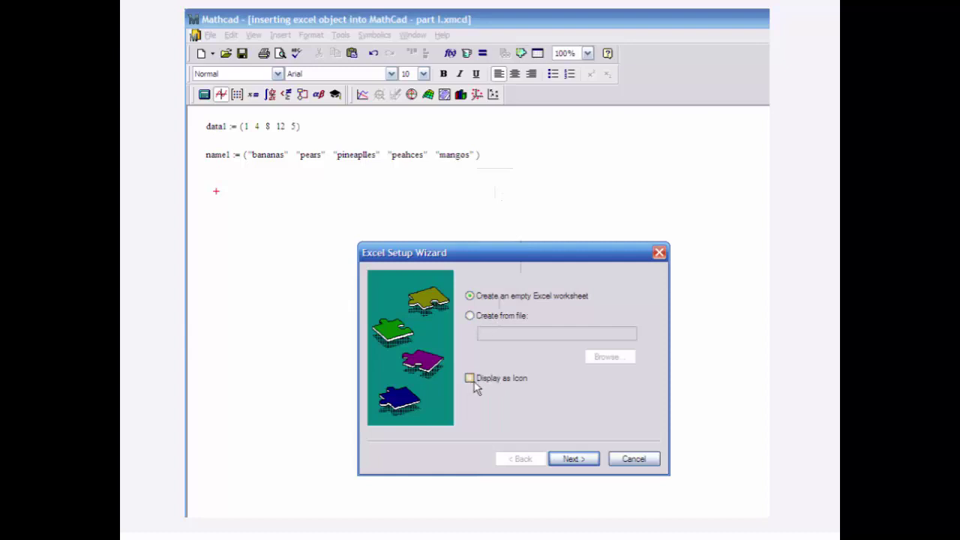
- Set the Excel component to two inputs at A1 and B1 and one output at A8
{"action": "left_click", "coordinate": [580, 458]}
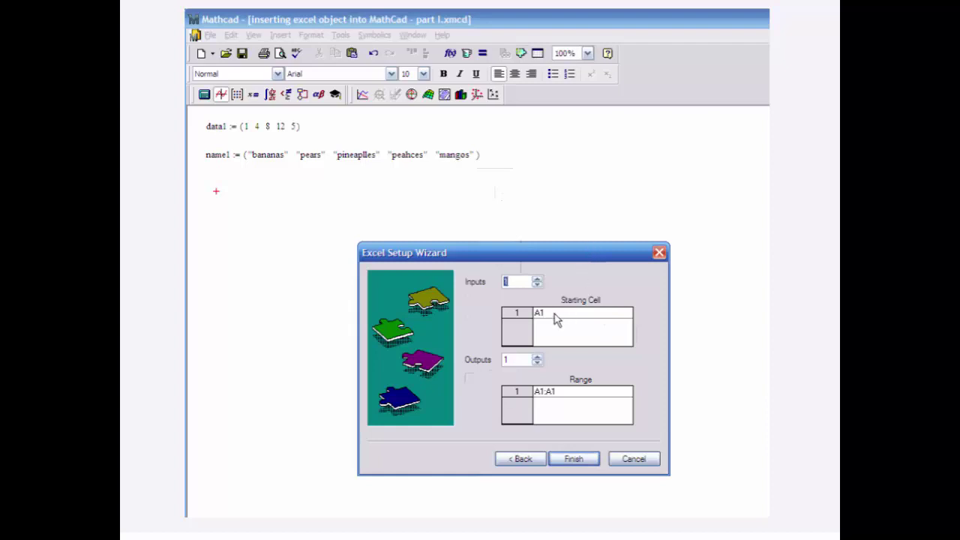
{"action": "left_click", "coordinate": [537, 280]}
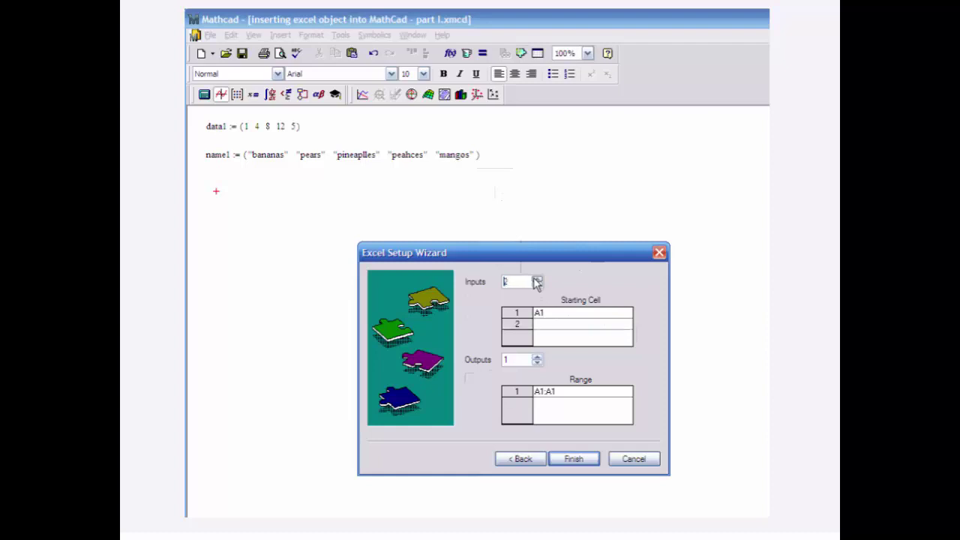
{"action": "left_click", "coordinate": [545, 331]}
{"action": "type", "text": "B1"}
{"action": "left_click", "coordinate": [548, 340]}
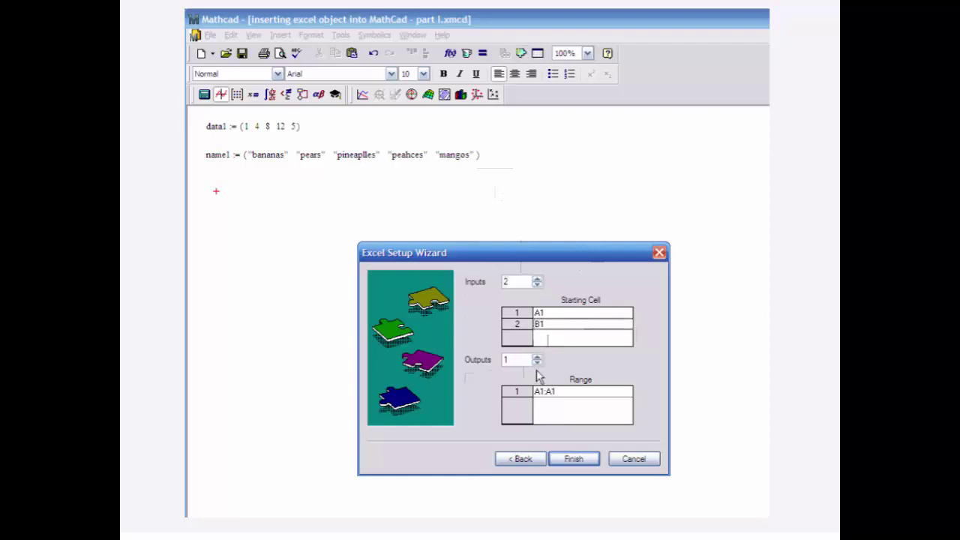
{"action": "left_click", "coordinate": [548, 396]}
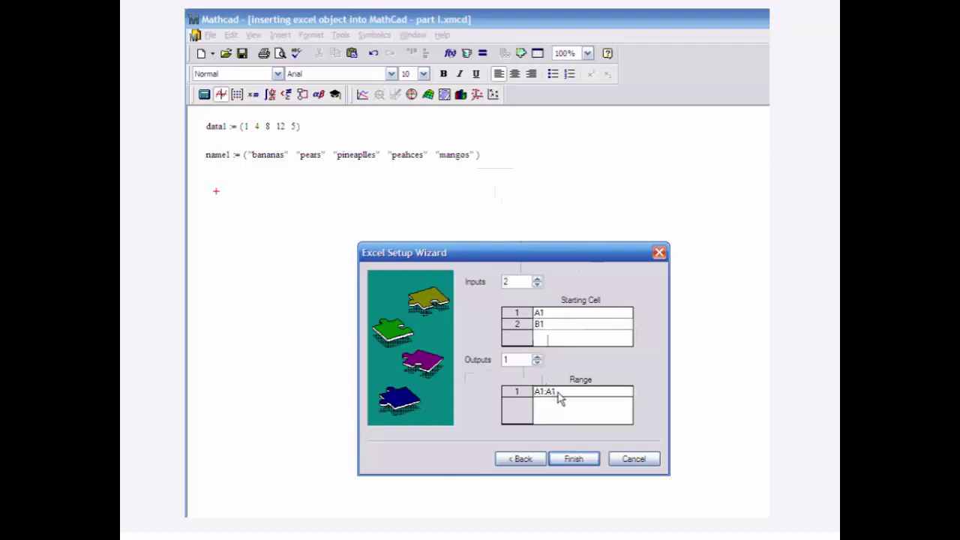
{"action": "left_click_drag", "start_coordinate": [555, 393], "coordinate": [523, 398]}
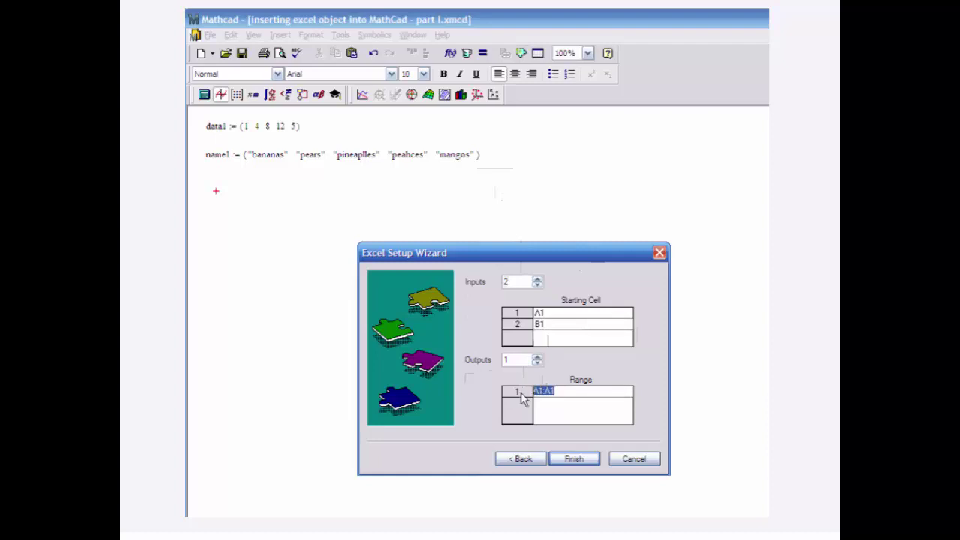
{"action": "type", "text": "A8"}
- Finish the wizard and retry past the Server Busy warning until the Excel table appears
{"action": "left_click", "coordinate": [570, 459]}
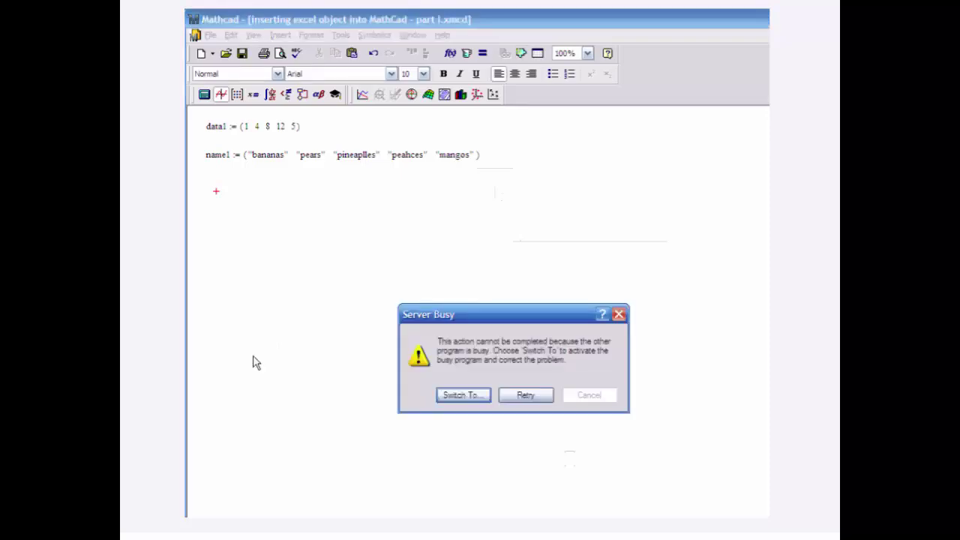
{"action": "left_click", "coordinate": [520, 398]}
{"action": "left_click", "coordinate": [520, 398]}
{"action": "left_click", "coordinate": [520, 398]}
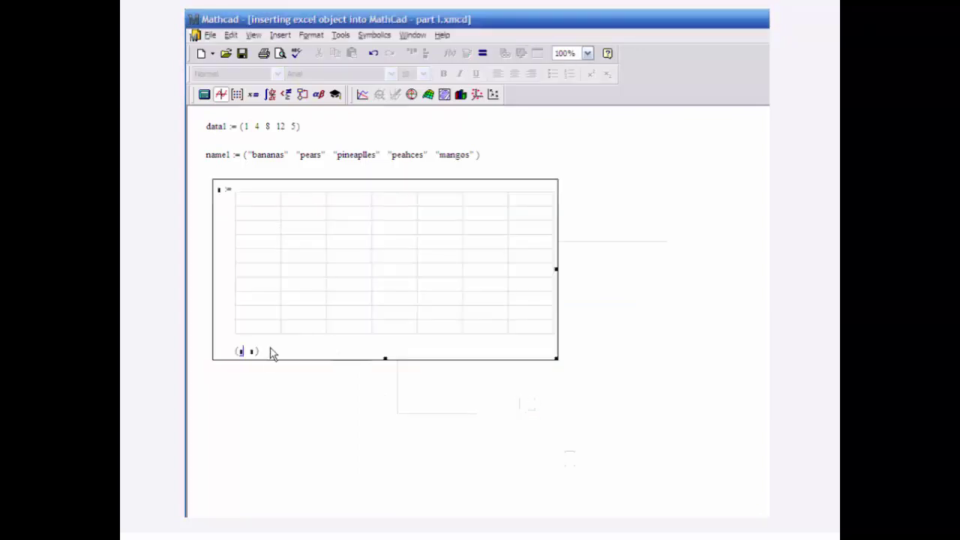
- Transpose data1 and name1 into column vectors using the Matrix toolbar
{"action": "left_click", "coordinate": [245, 385]}
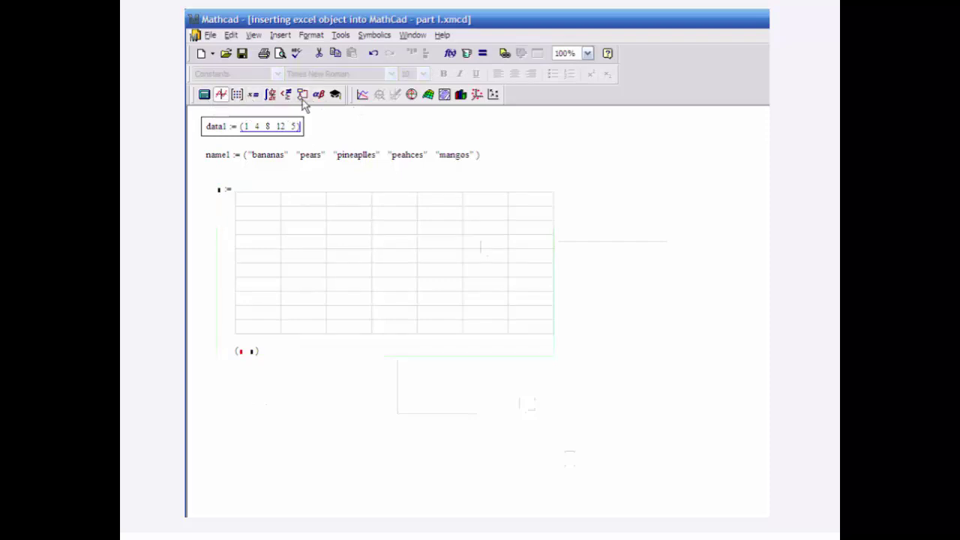
{"action": "left_click", "coordinate": [237, 94]}
{"action": "left_click", "coordinate": [504, 210]}
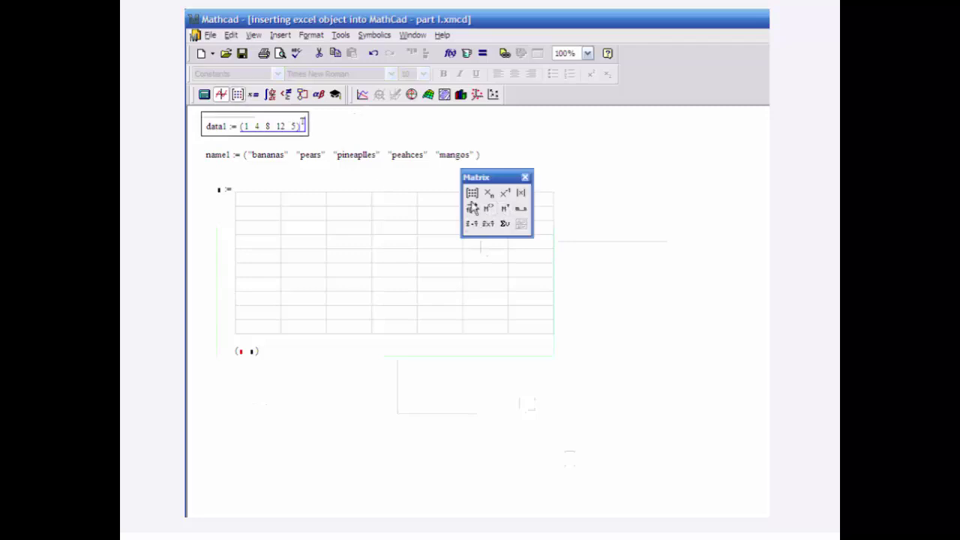
{"action": "left_click", "coordinate": [384, 158]}
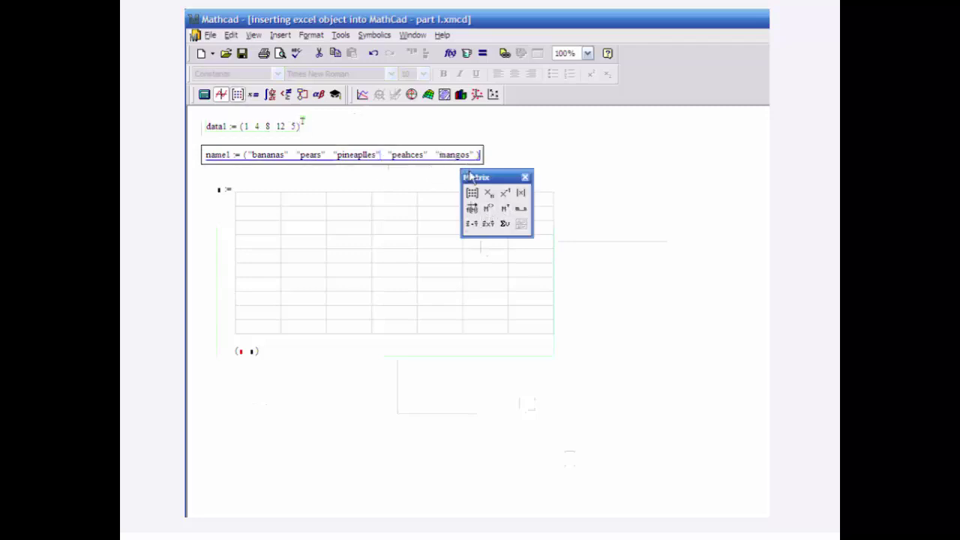
{"action": "left_click", "coordinate": [504, 209]}
{"action": "left_click", "coordinate": [534, 154]}
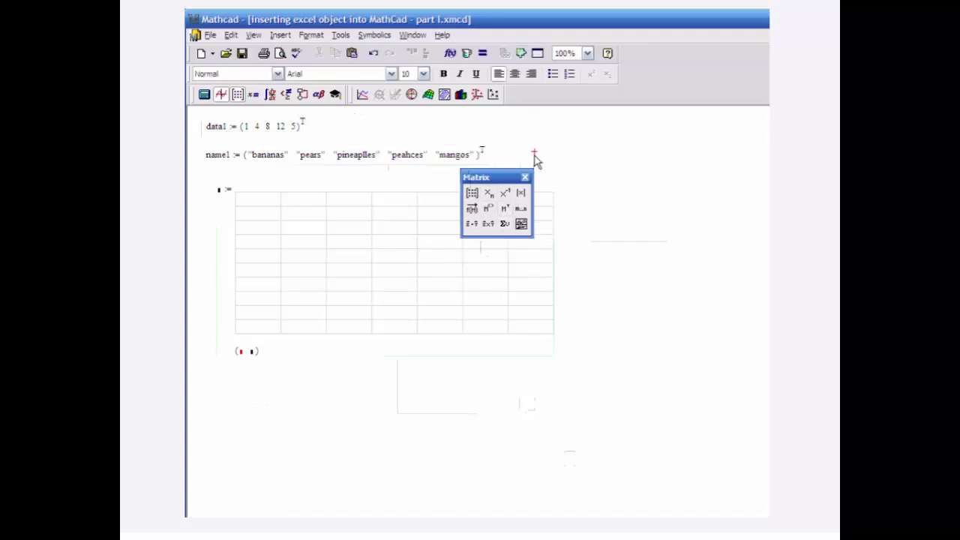
{"action": "key", "text": "ctrl+m"}
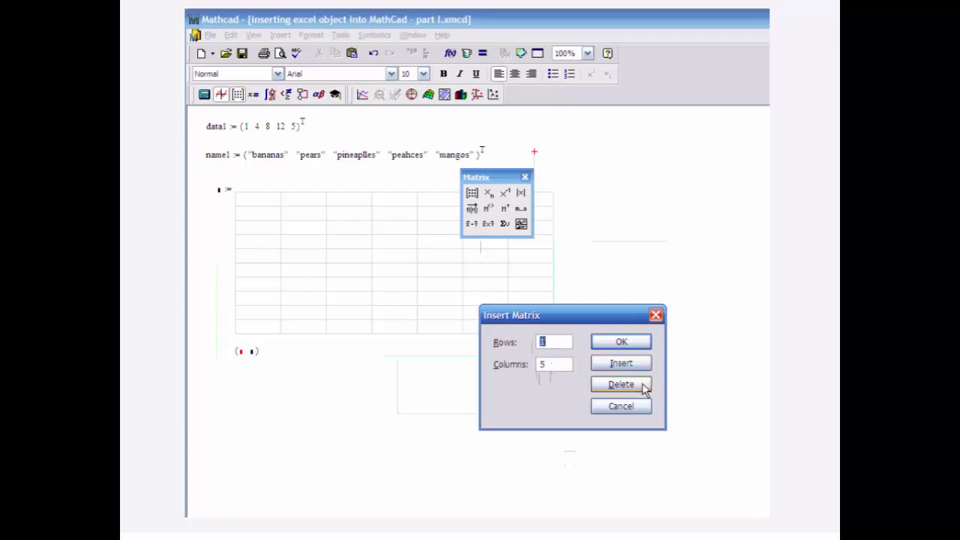
{"action": "left_click", "coordinate": [628, 410]}
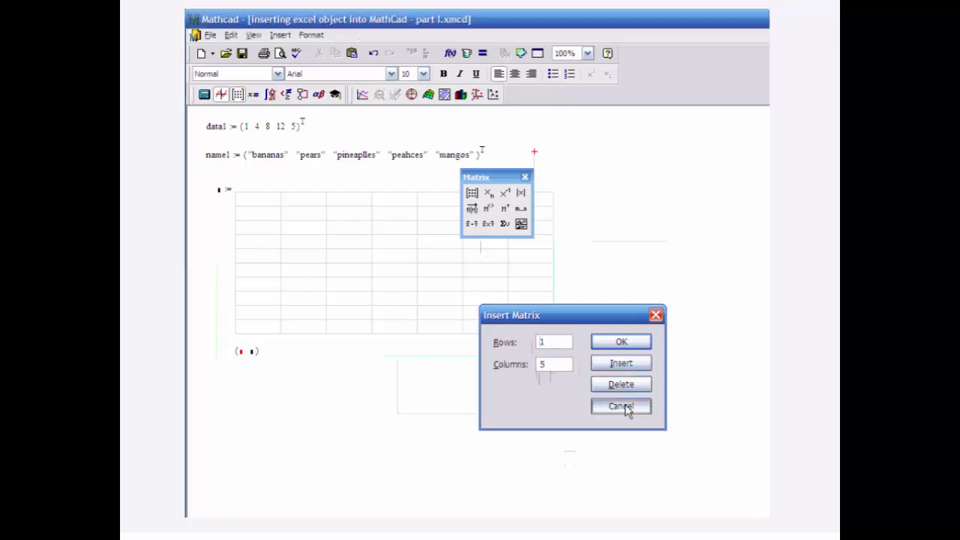
- Feed name1 and data1 into the component's inputs and name it n_fruit
{"action": "left_click_drag", "start_coordinate": [500, 179], "coordinate": [603, 143]}
{"action": "left_click", "coordinate": [242, 351]}
{"action": "type", "text": "name"}
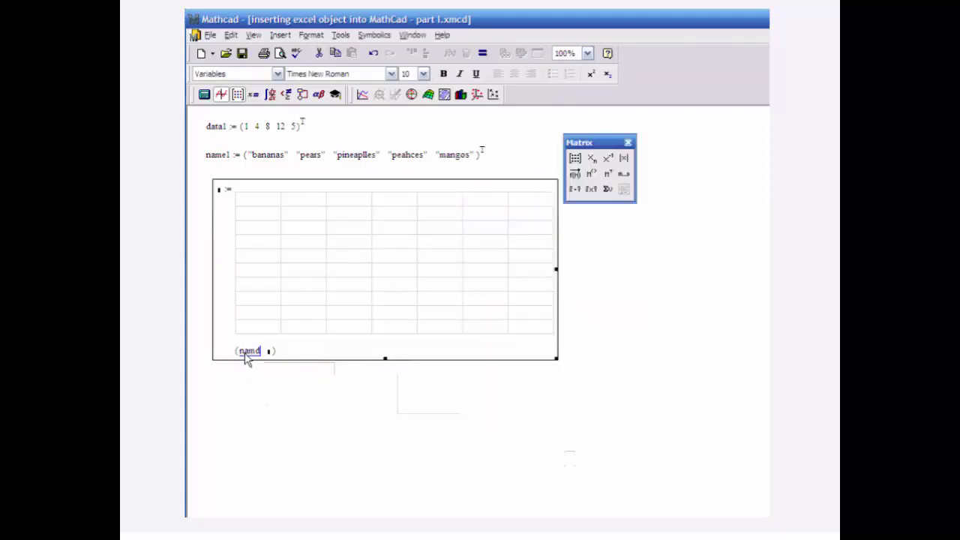
{"action": "type", "text": "1"}
{"action": "key", "text": "Tab"}
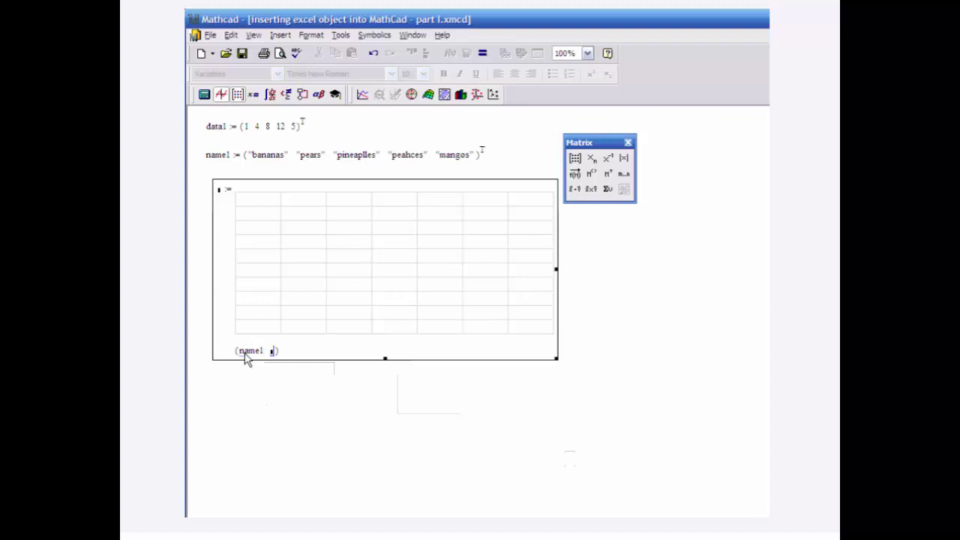
{"action": "type", "text": "data1"}
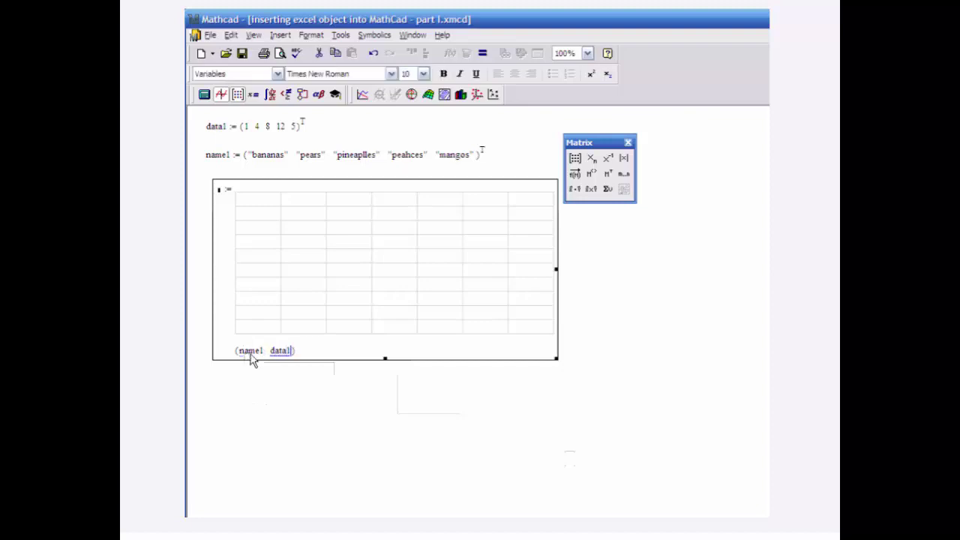
{"action": "left_click", "coordinate": [220, 190]}
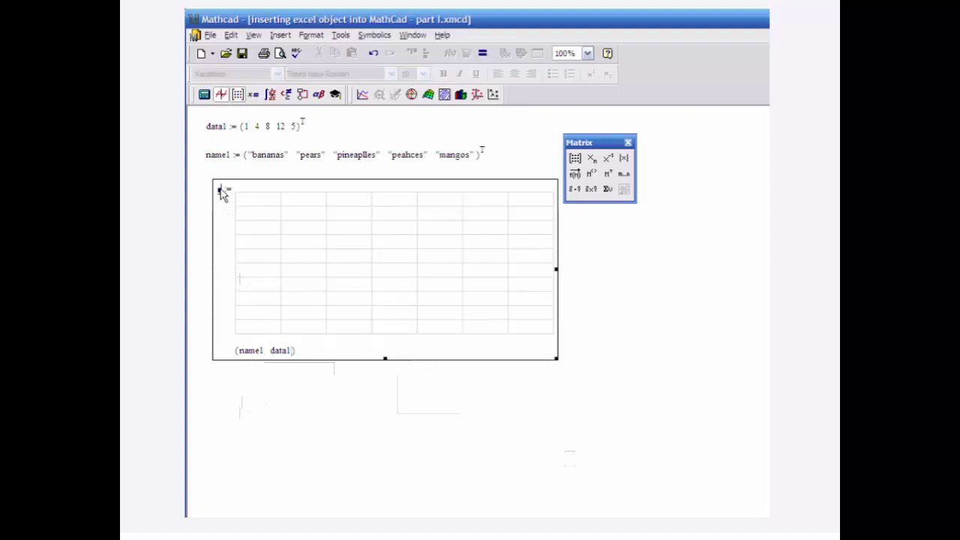
{"action": "type", "text": "fruit"}
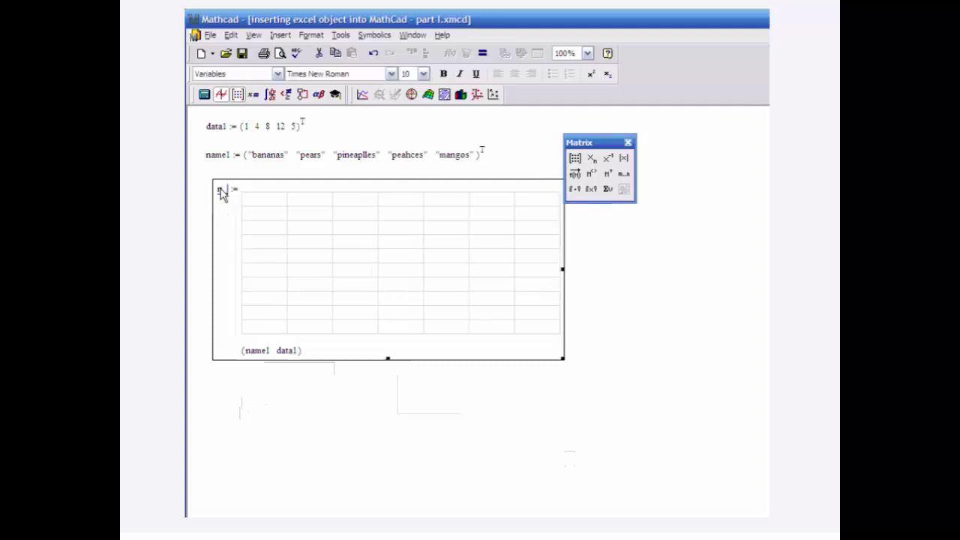
{"action": "left_click", "coordinate": [233, 396]}
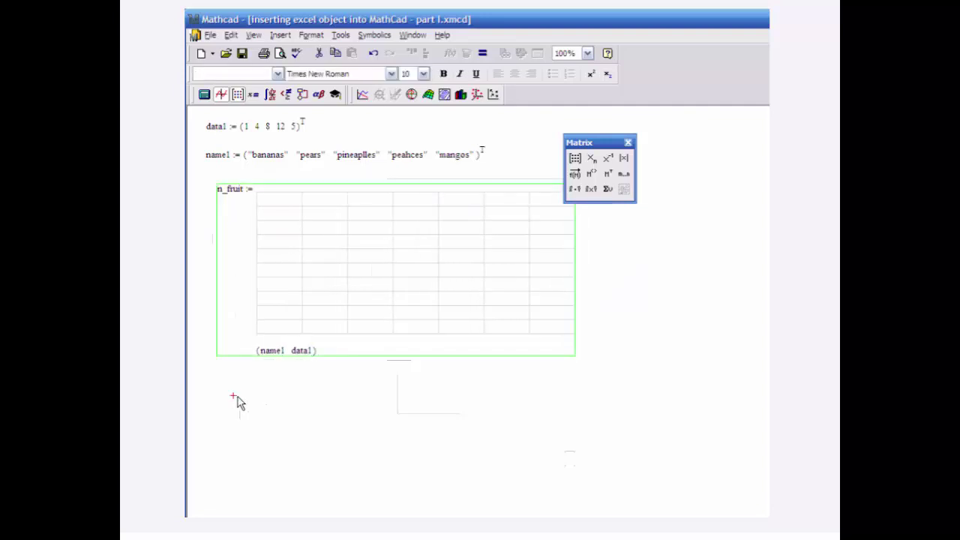
- Evaluate n_fruit = below the component, showing 0
{"action": "left_click", "coordinate": [211, 397]}
{"action": "type", "text": "n_fru"}
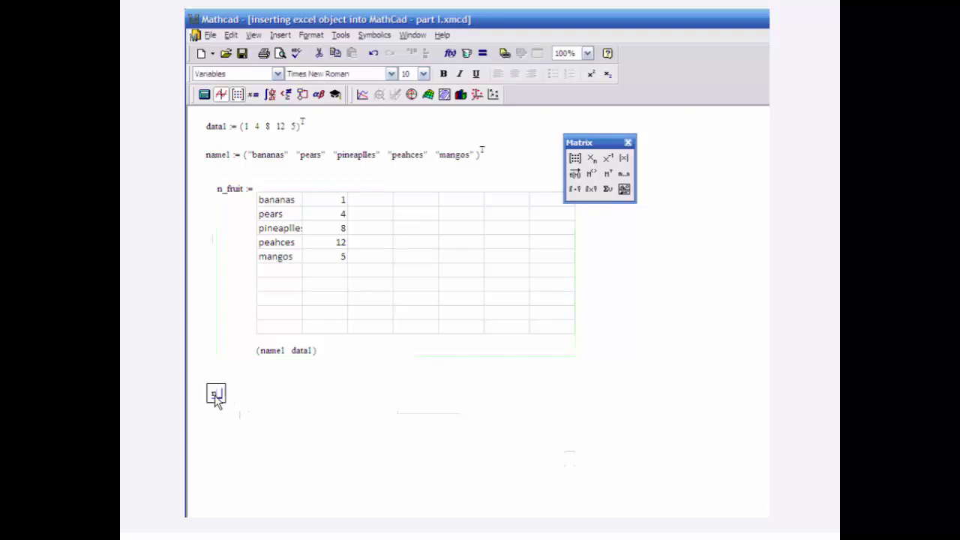
{"action": "type", "text": "it = 0"}
{"action": "left_click", "coordinate": [342, 412]}
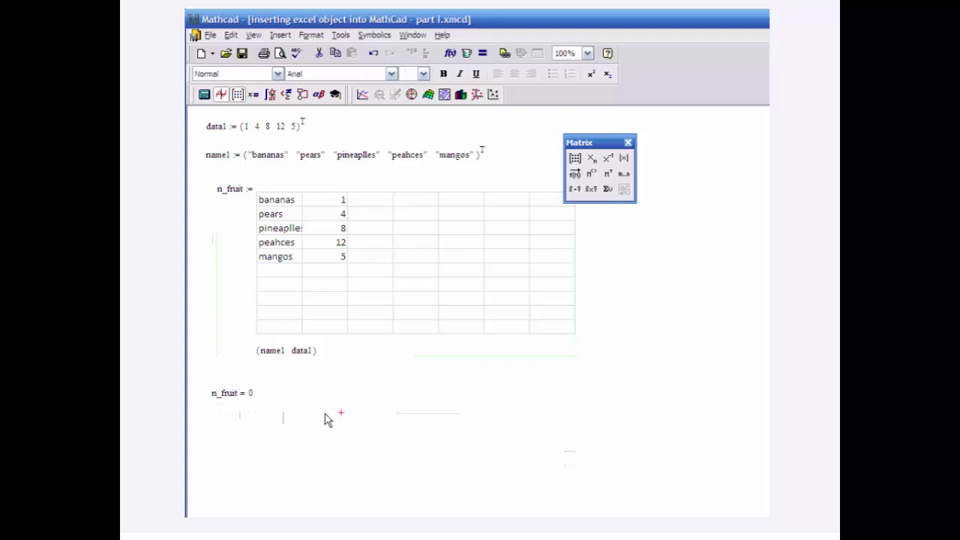
- Narrow column B and insert a 2-D bar chart of the fruit data
{"action": "left_click", "coordinate": [380, 258]}
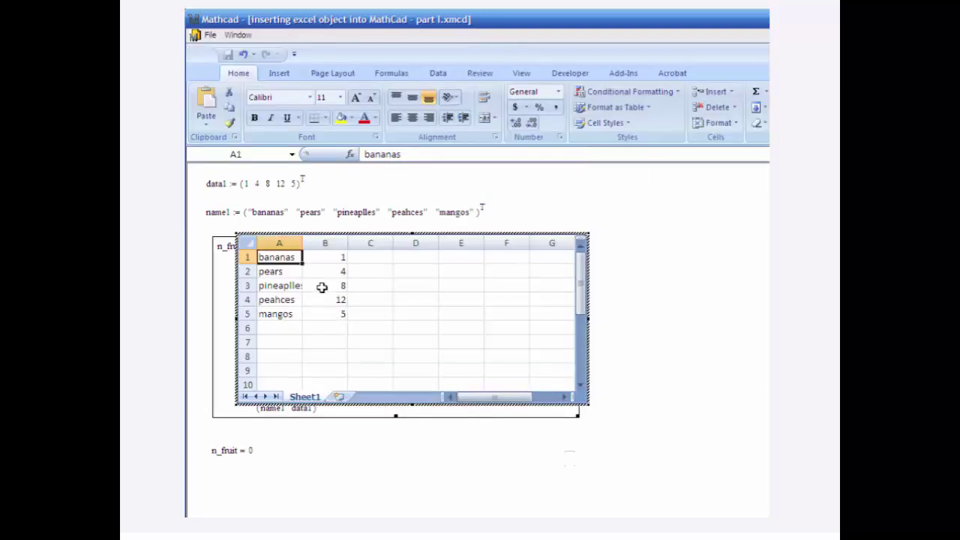
{"action": "left_click", "coordinate": [347, 242]}
{"action": "left_click_drag", "start_coordinate": [346, 241], "coordinate": [312, 314]}
{"action": "left_click", "coordinate": [339, 286]}
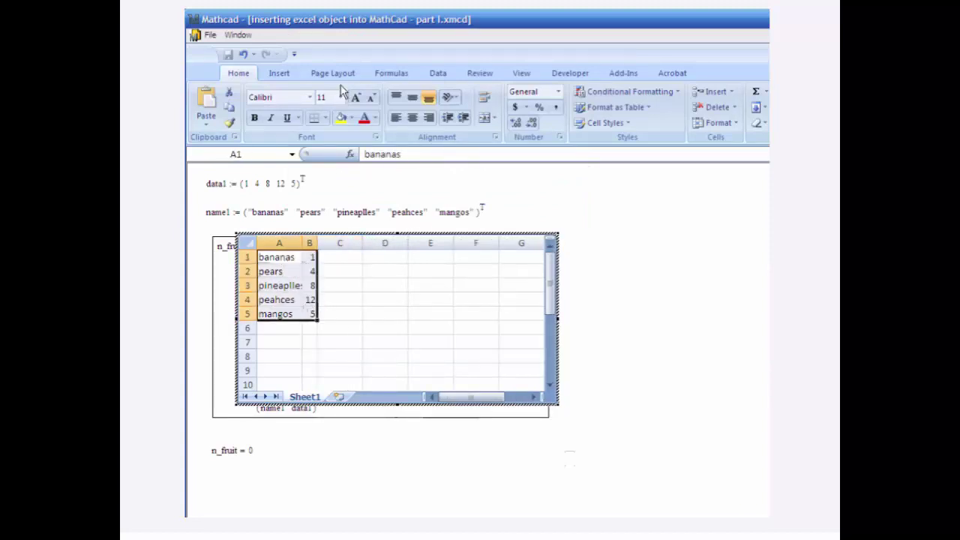
{"action": "left_click", "coordinate": [276, 75]}
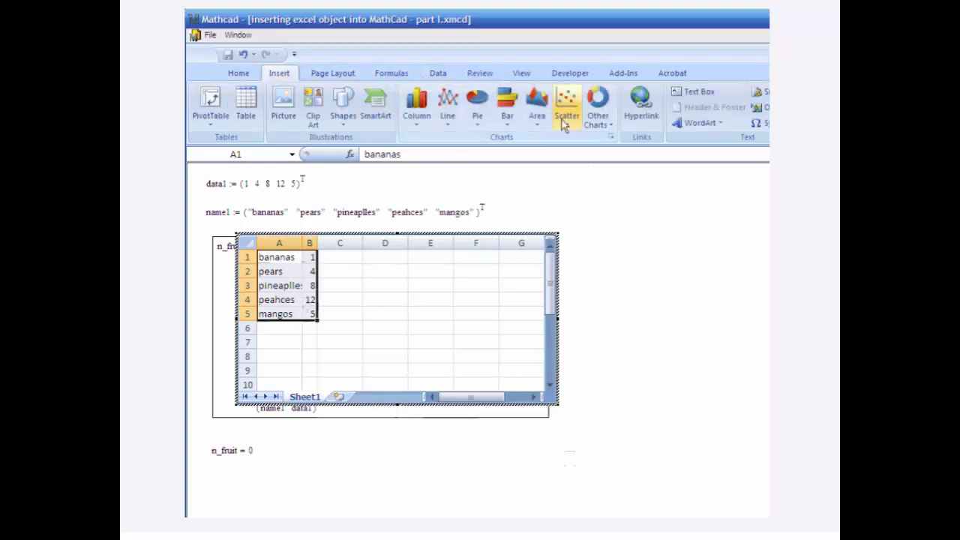
{"action": "left_click", "coordinate": [507, 124]}
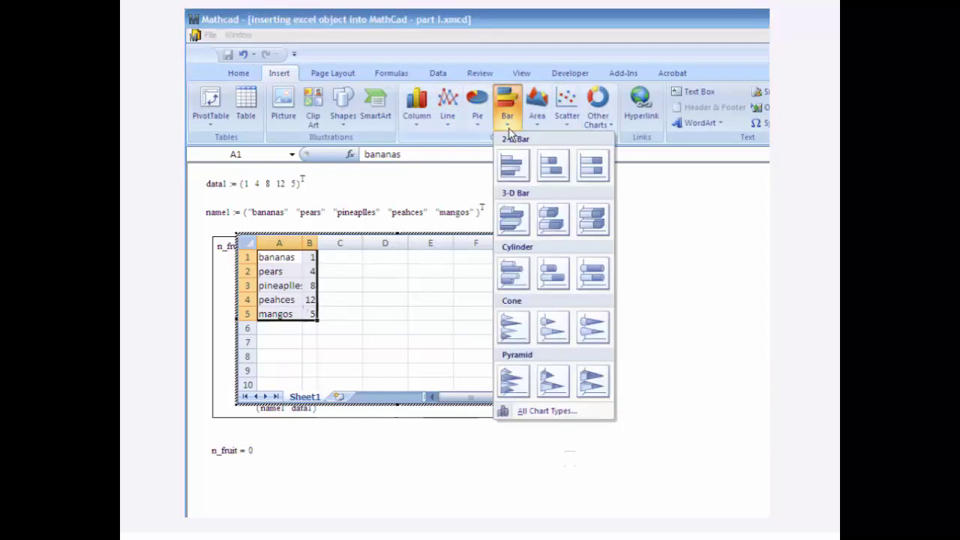
{"action": "left_click", "coordinate": [519, 166]}
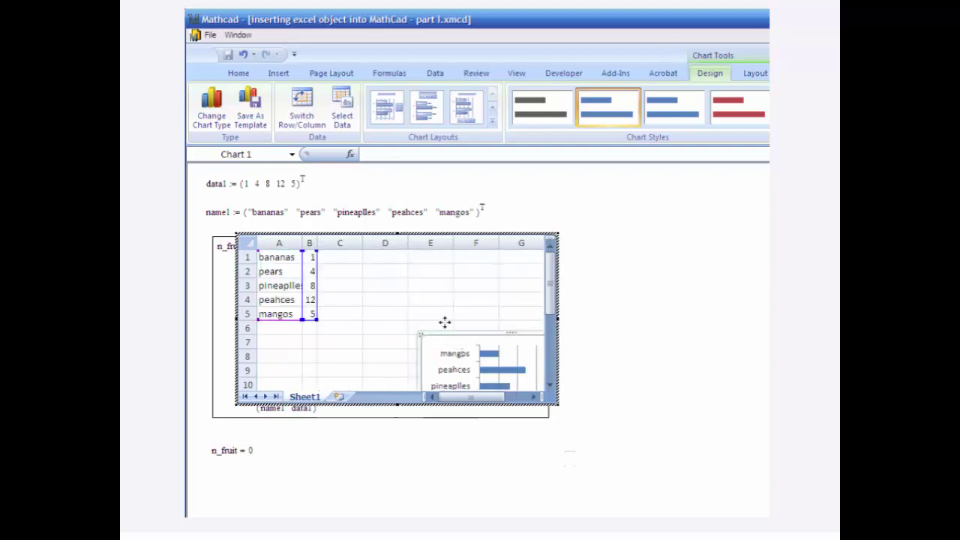
- Move the chart beside the data, resize it, and set Legend to None
{"action": "left_click_drag", "start_coordinate": [444, 327], "coordinate": [350, 251]}
{"action": "left_click_drag", "start_coordinate": [408, 350], "coordinate": [440, 322]}
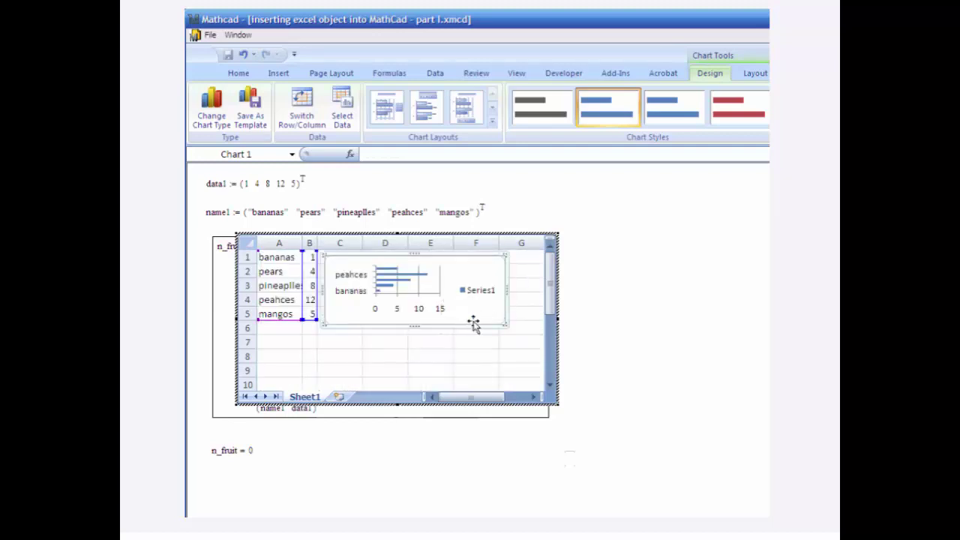
{"action": "left_click", "coordinate": [755, 73]}
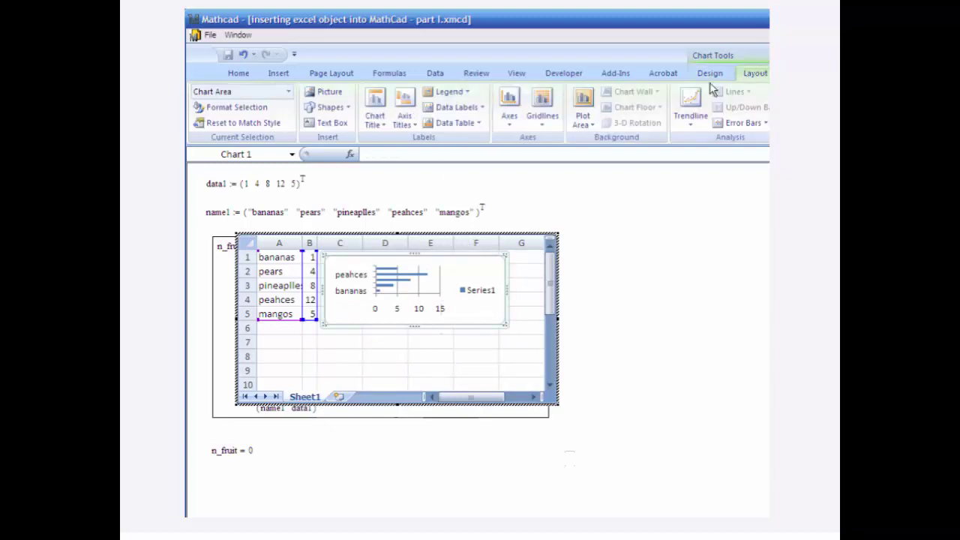
{"action": "left_click", "coordinate": [466, 93]}
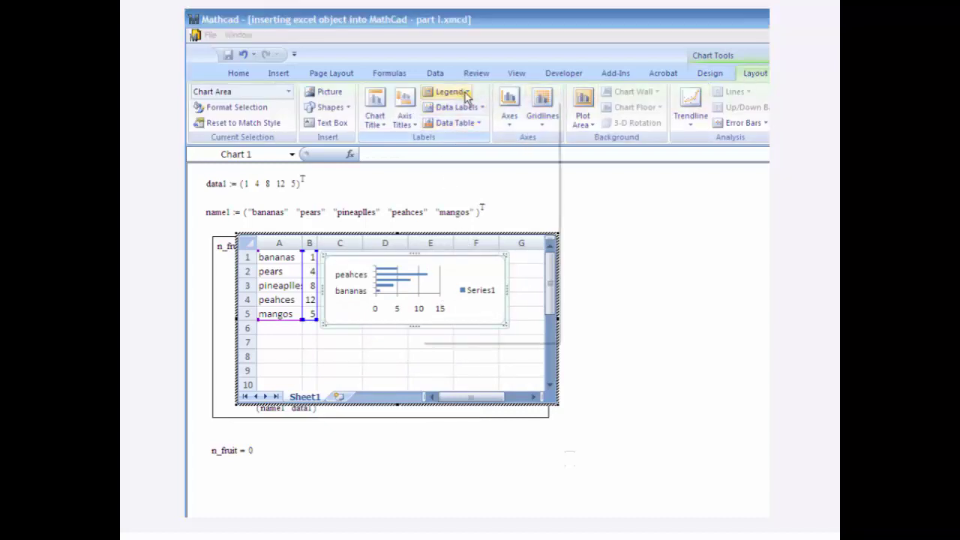
{"action": "left_click", "coordinate": [469, 118]}
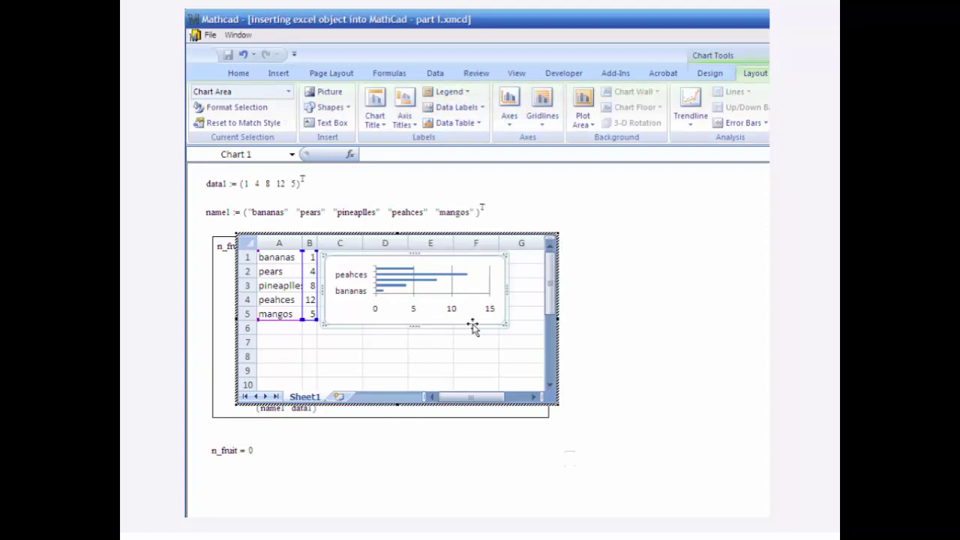
{"action": "left_click_drag", "start_coordinate": [414, 327], "coordinate": [412, 346]}
{"action": "left_click", "coordinate": [407, 363]}
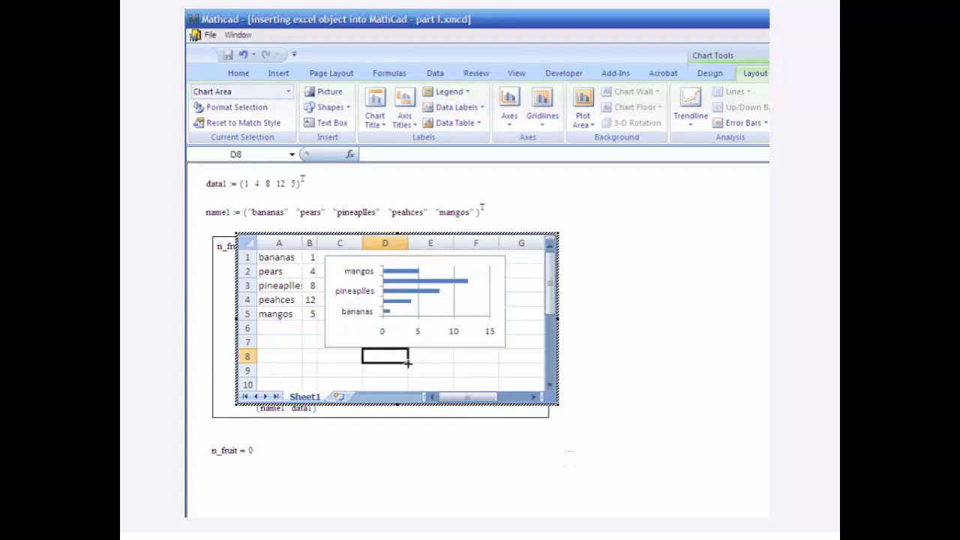
- Enter =SUM(B1:B5) in cell A8 and return to the worksheet showing n_fruit = 30
{"action": "left_click", "coordinate": [312, 358]}
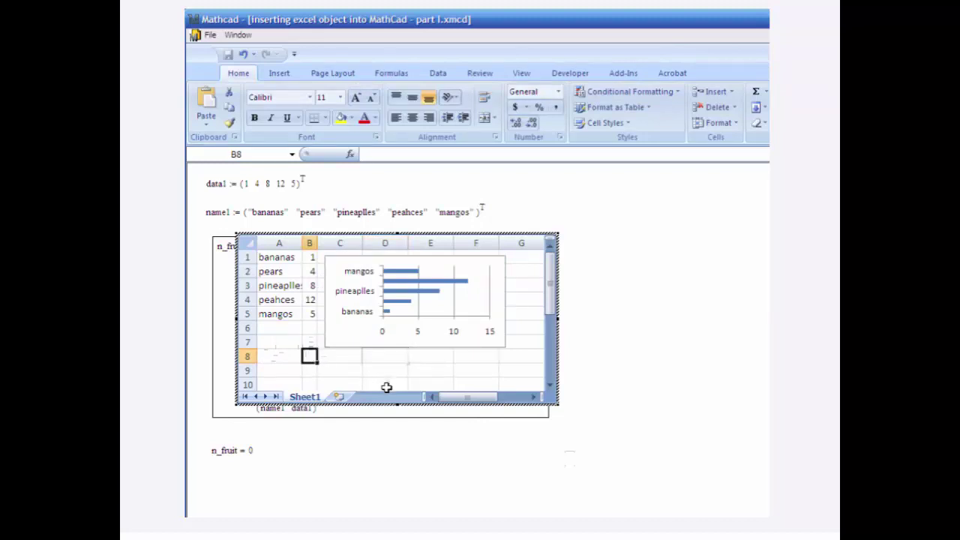
{"action": "left_click", "coordinate": [279, 358]}
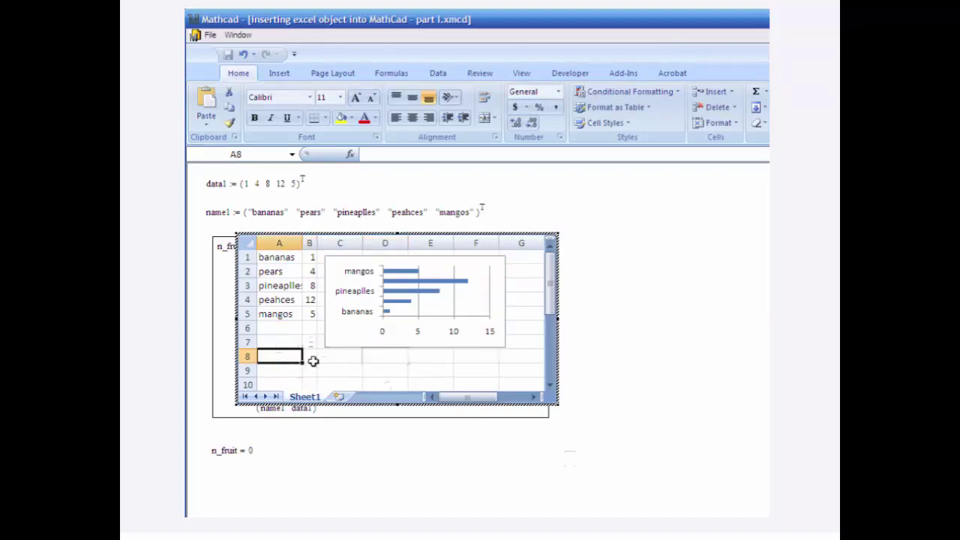
{"action": "type", "text": "=sum("}
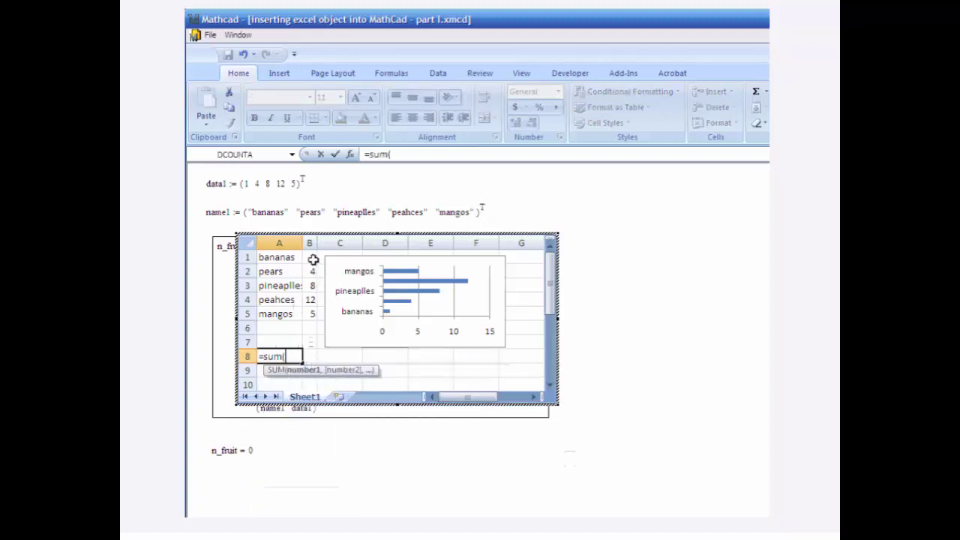
{"action": "left_click_drag", "start_coordinate": [312, 258], "coordinate": [311, 313]}
{"action": "type", "text": ")"}
{"action": "key", "text": "Return"}
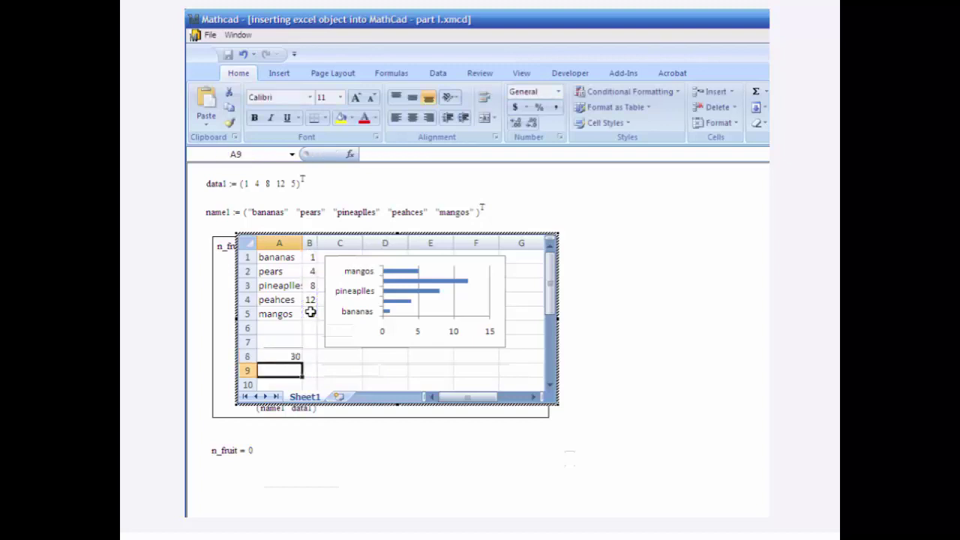
{"action": "left_click", "coordinate": [458, 457]}
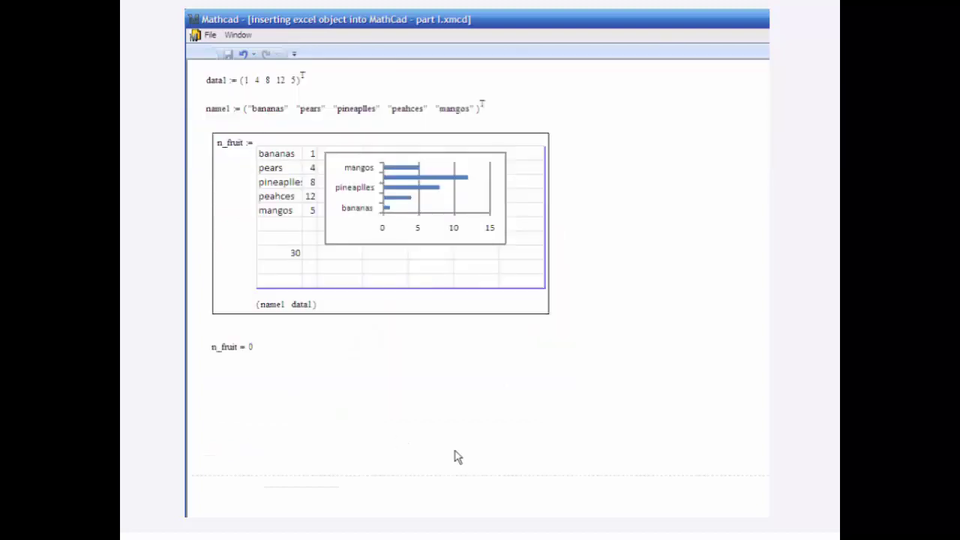
{"action": "left_click", "coordinate": [397, 378]}
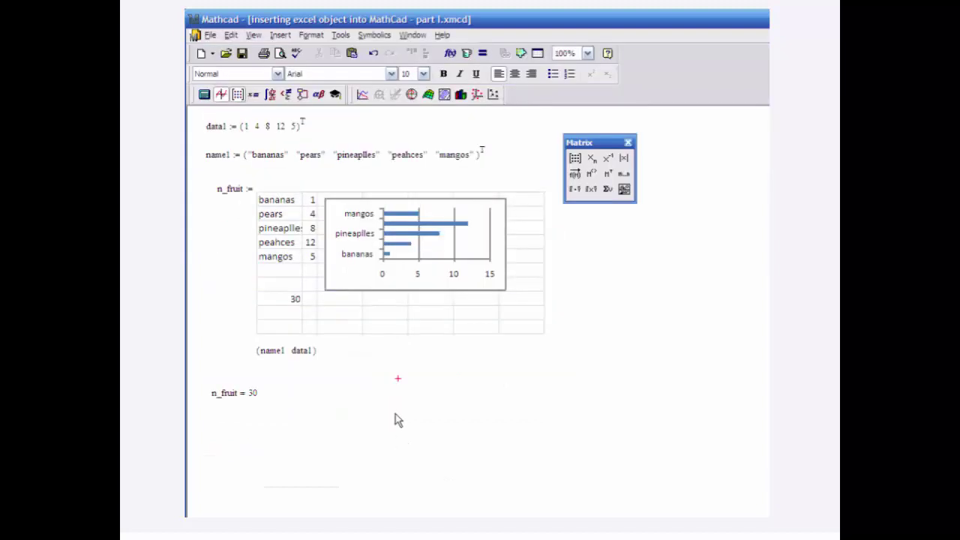
{"action": "left_click", "coordinate": [256, 394]}
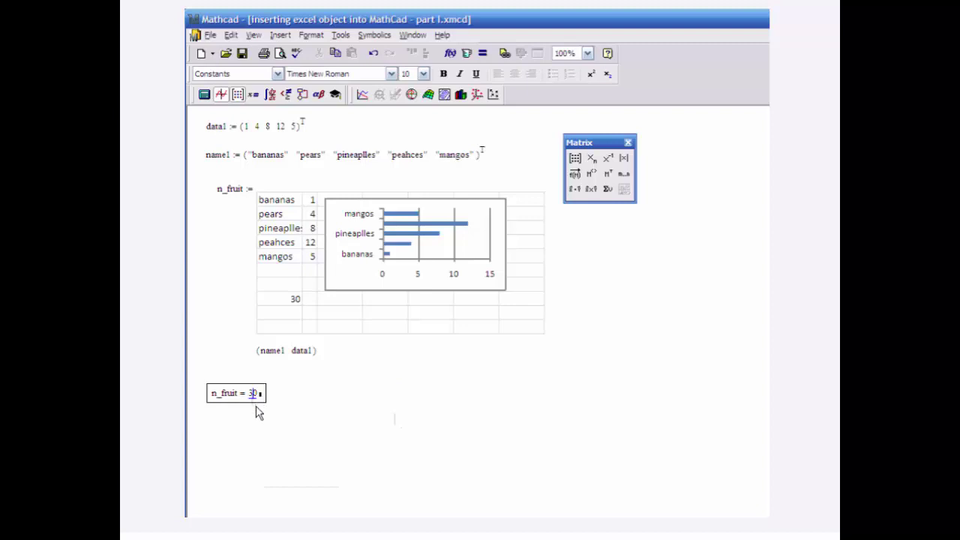
{"action": "left_click", "coordinate": [239, 419]}
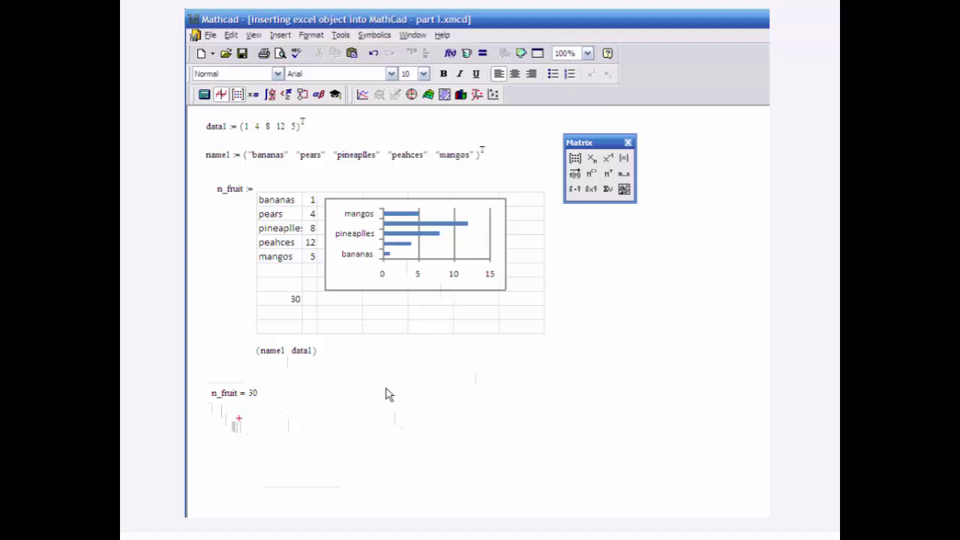
- Crop the embedded sheet to 7 rows and 6 columns and narrow the bar chart
{"action": "left_click", "coordinate": [402, 322]}
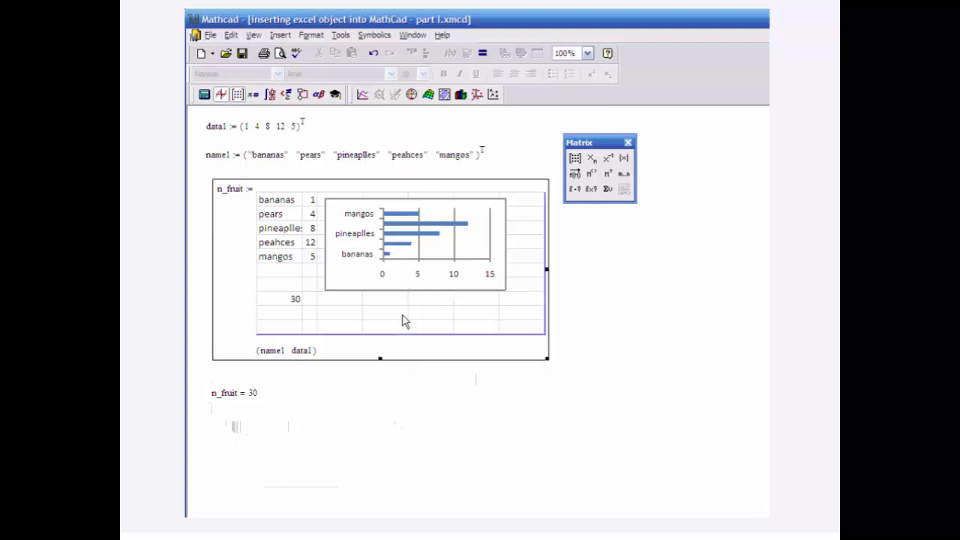
{"action": "double_click", "coordinate": [403, 322]}
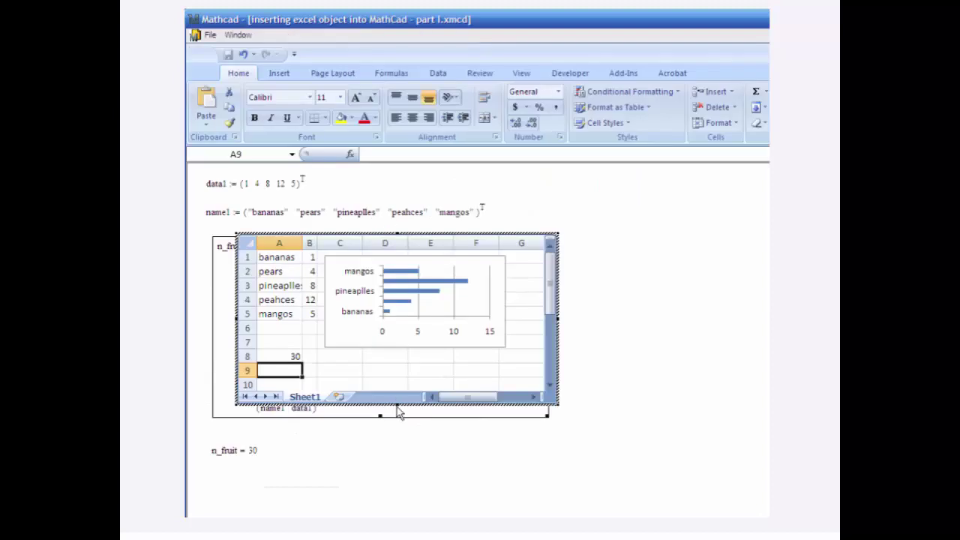
{"action": "left_click_drag", "start_coordinate": [396, 404], "coordinate": [398, 371]}
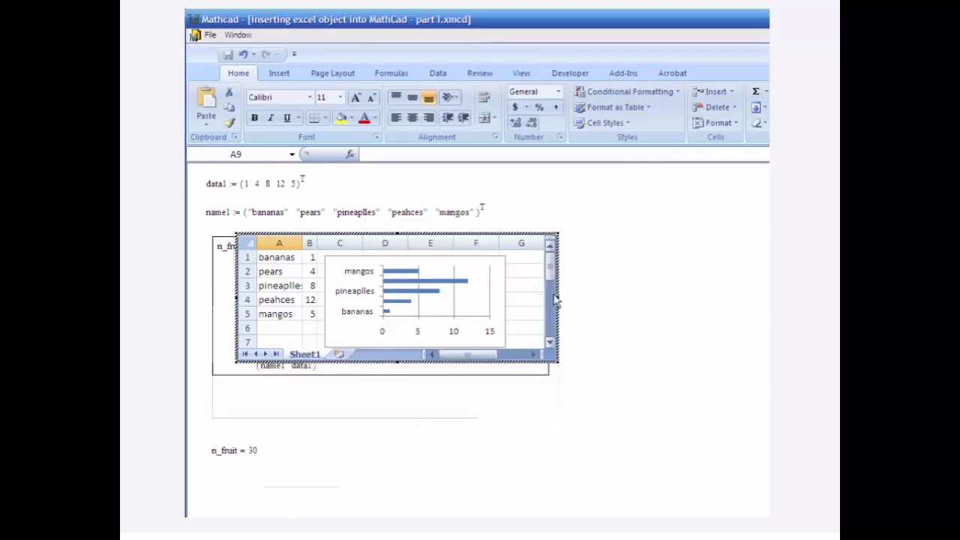
{"action": "left_click_drag", "start_coordinate": [559, 298], "coordinate": [529, 298]}
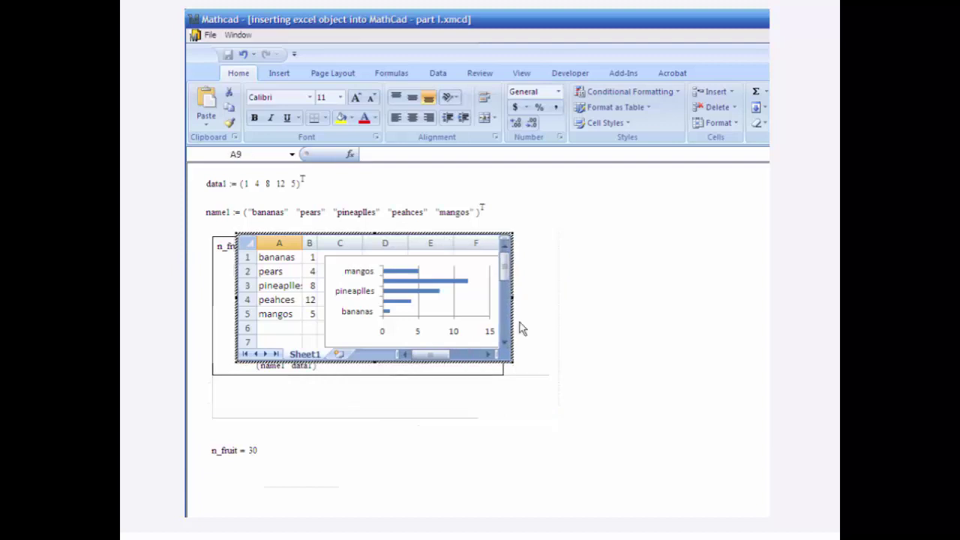
{"action": "left_click", "coordinate": [405, 333]}
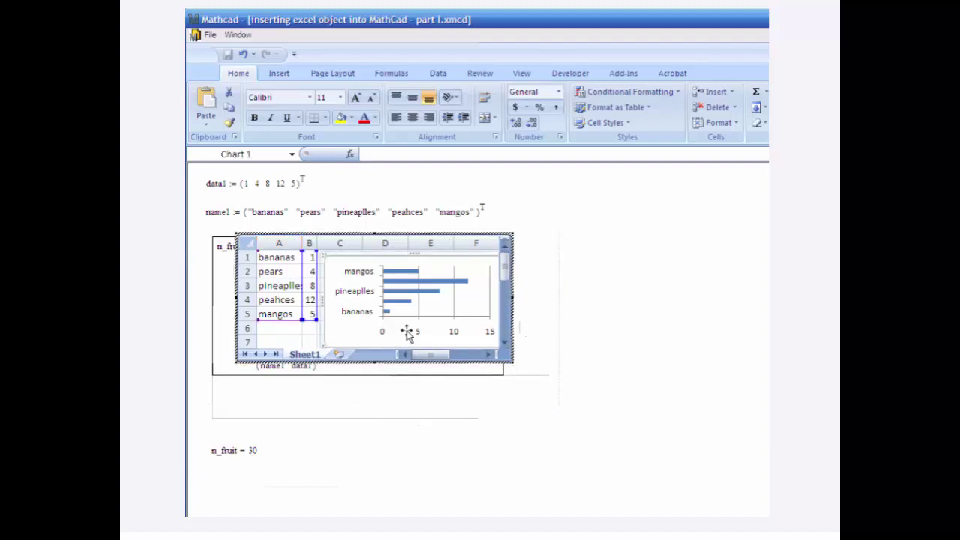
{"action": "left_click", "coordinate": [488, 355]}
{"action": "left_click", "coordinate": [488, 355]}
{"action": "left_click_drag", "start_coordinate": [446, 300], "coordinate": [435, 310]}
{"action": "left_click", "coordinate": [405, 355]}
{"action": "left_click", "coordinate": [405, 354]}
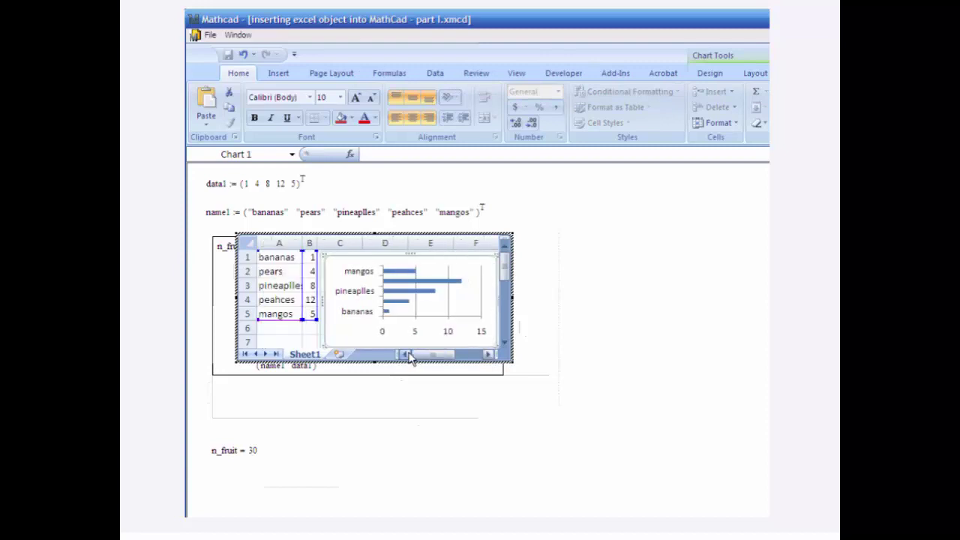
{"action": "left_click", "coordinate": [437, 414]}
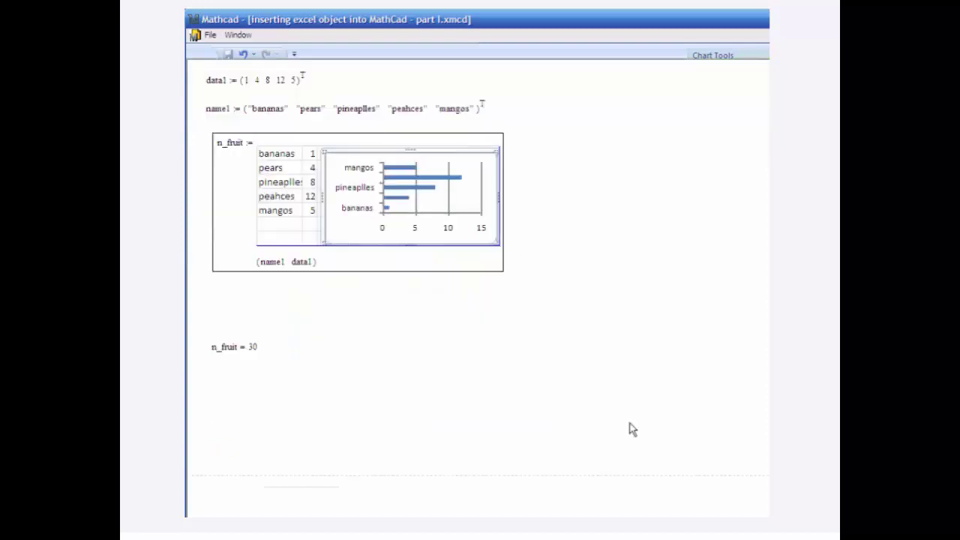